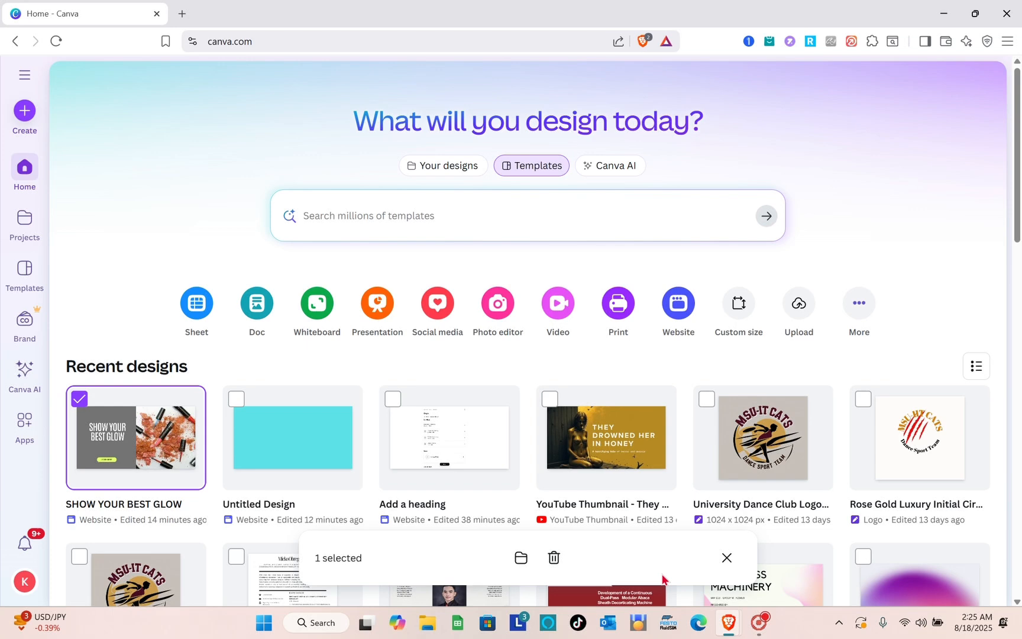
click(285, 41)
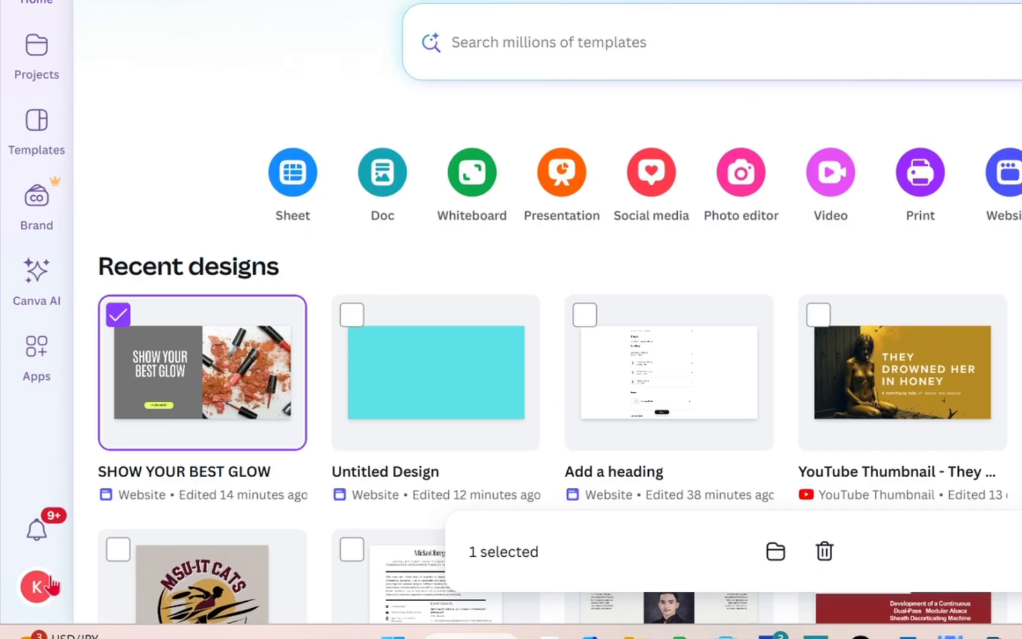
click(24, 583)
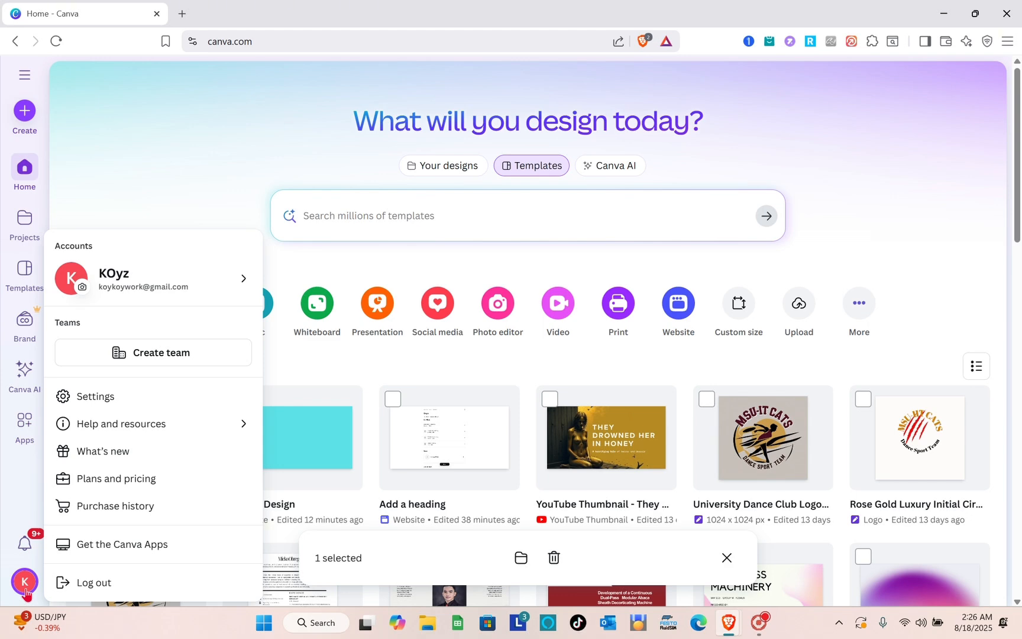
click(926, 189)
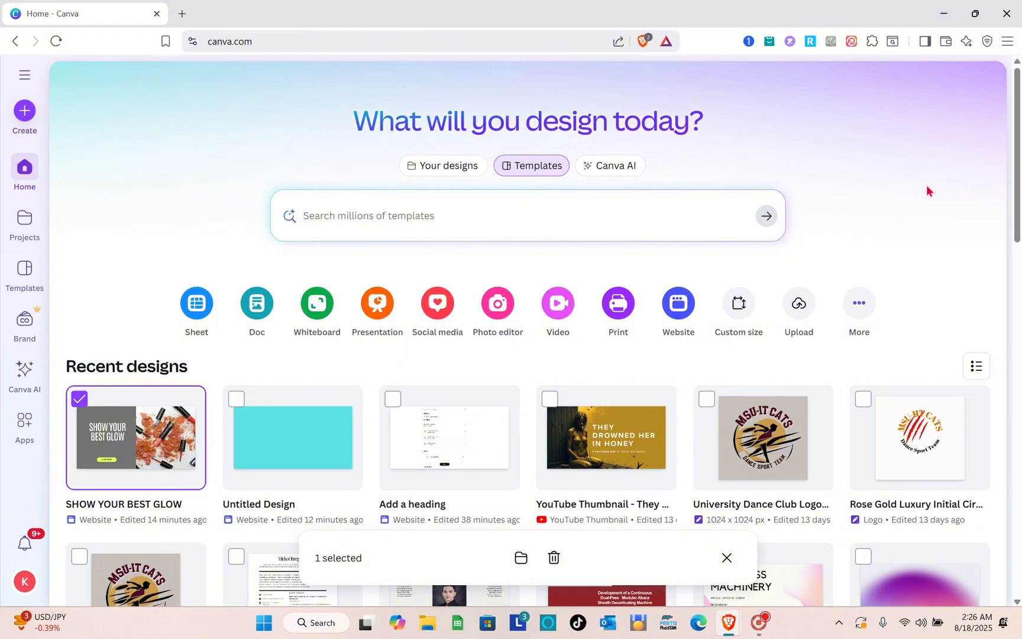
- Search the template library for "website" and browse the resulting designs
click(414, 227)
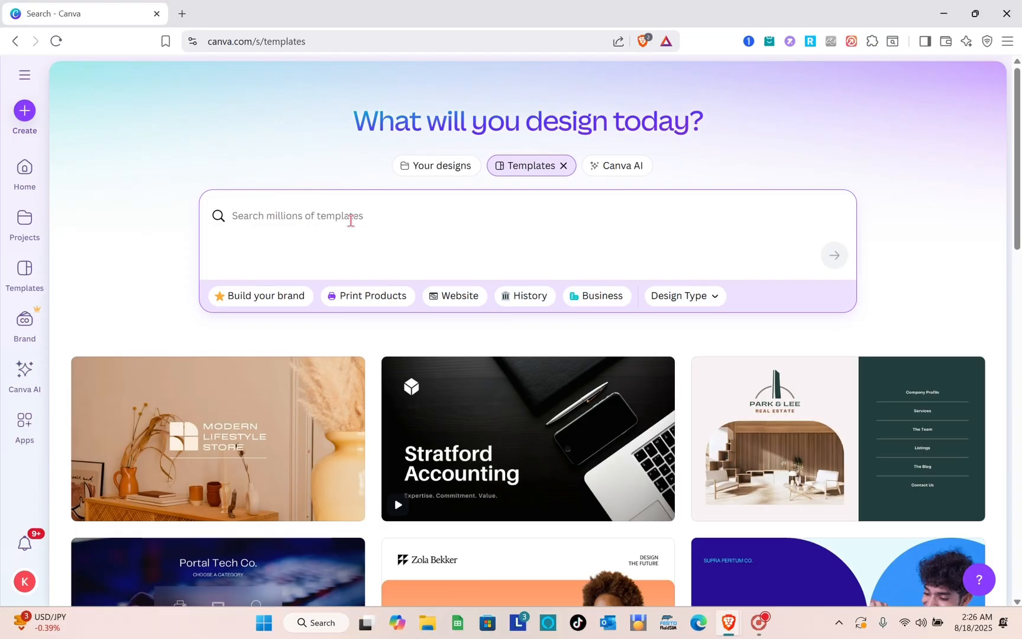
text(we)
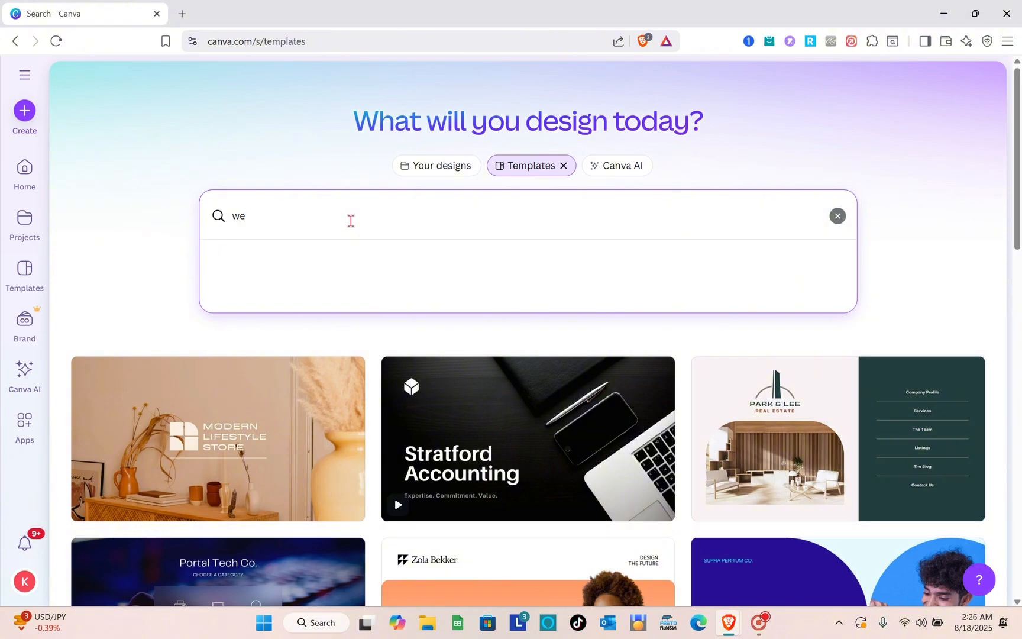
text(bsite)
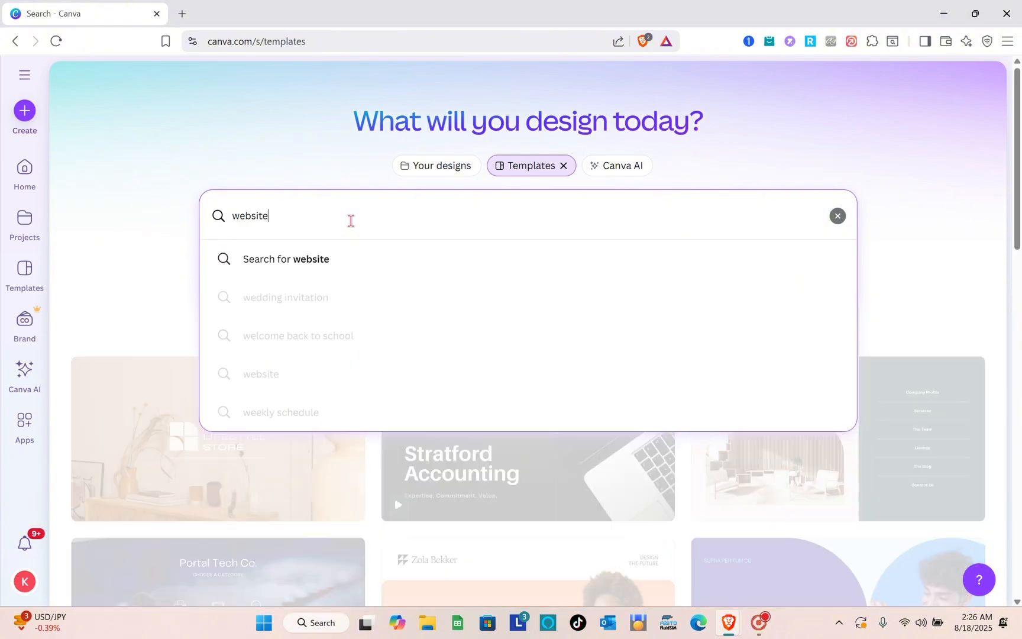
key(Return)
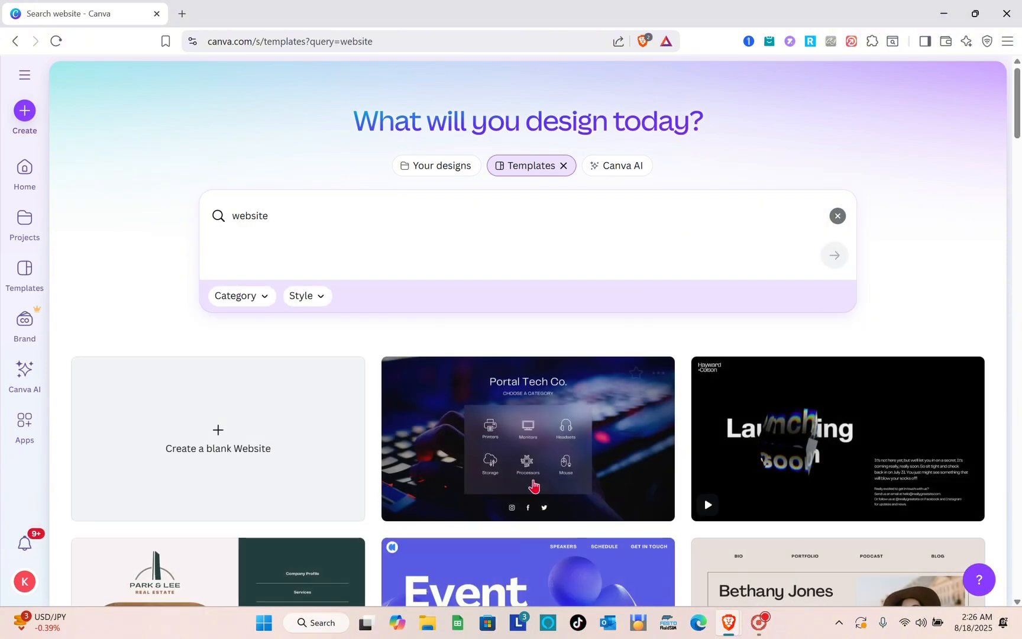
scroll(532, 485, down, 10)
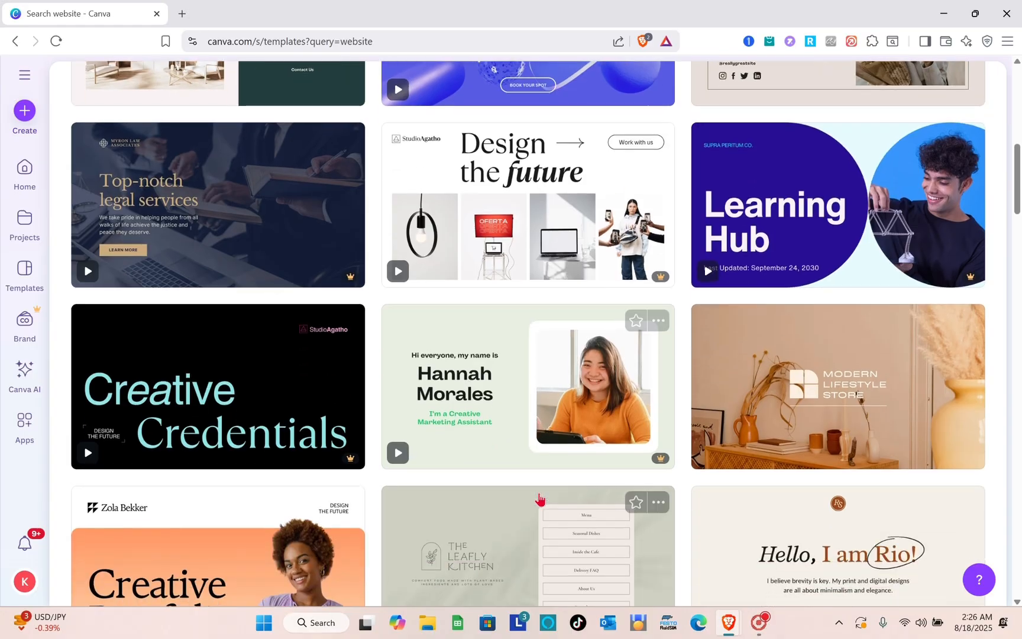
scroll(539, 500, down, 7)
scroll(539, 500, up, 16)
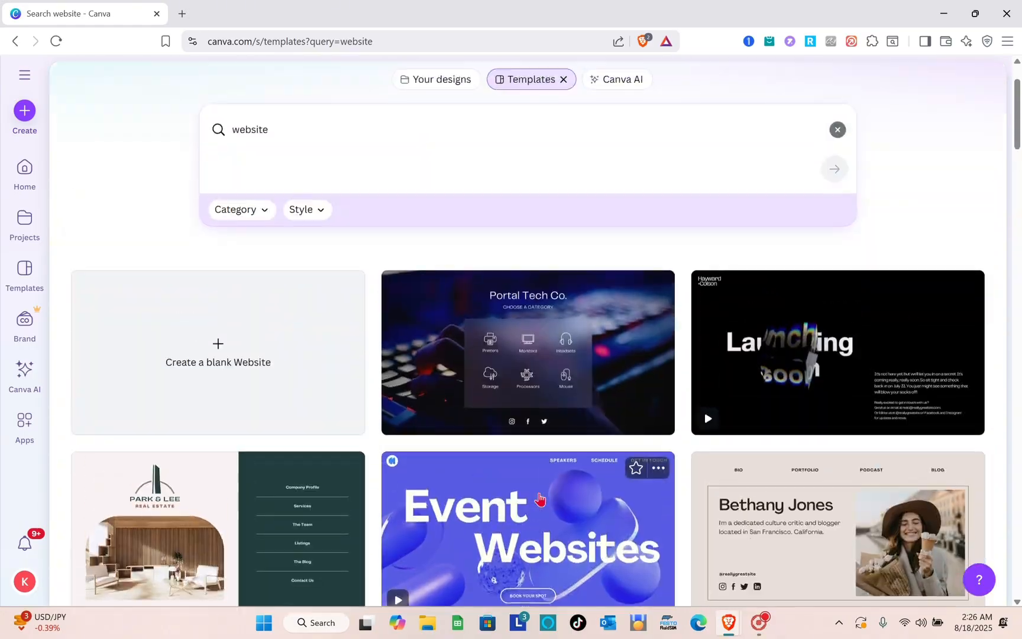
scroll(540, 500, up, 2)
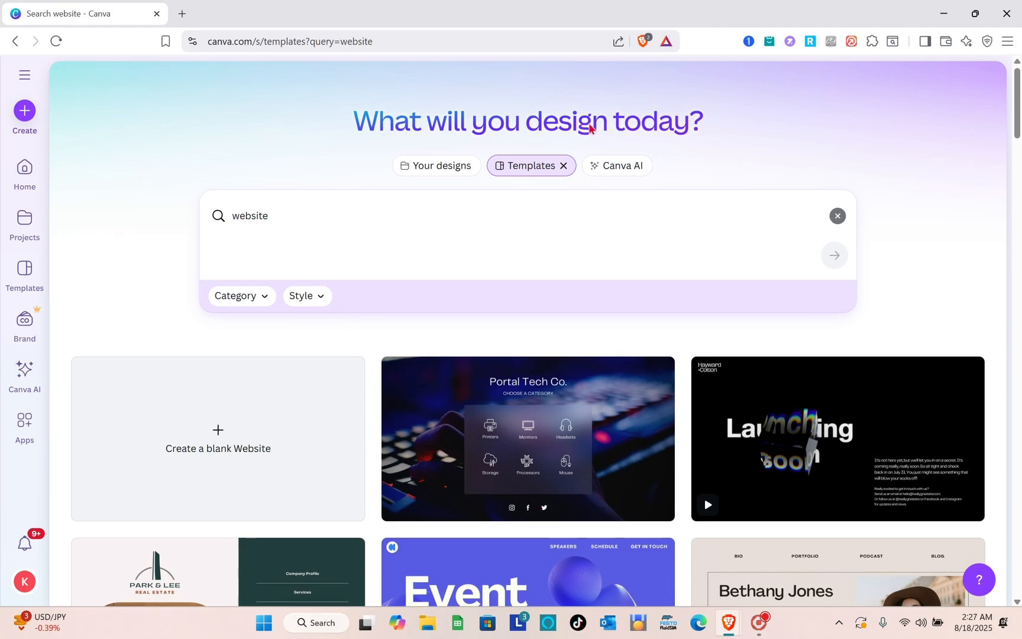
- Leave the template search for the home page and create a new blank website design
click(837, 216)
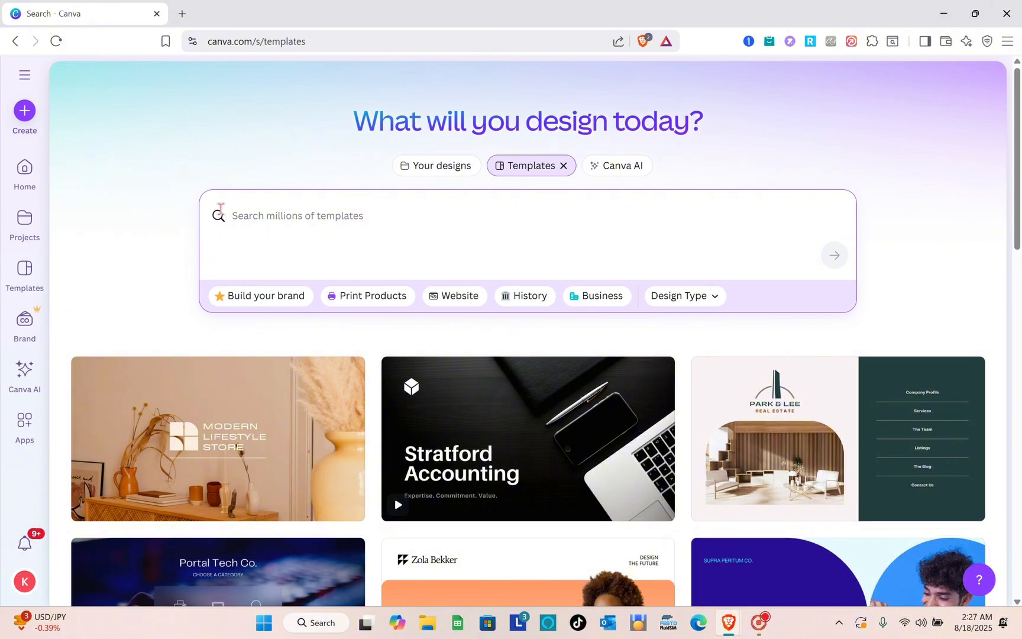
click(13, 42)
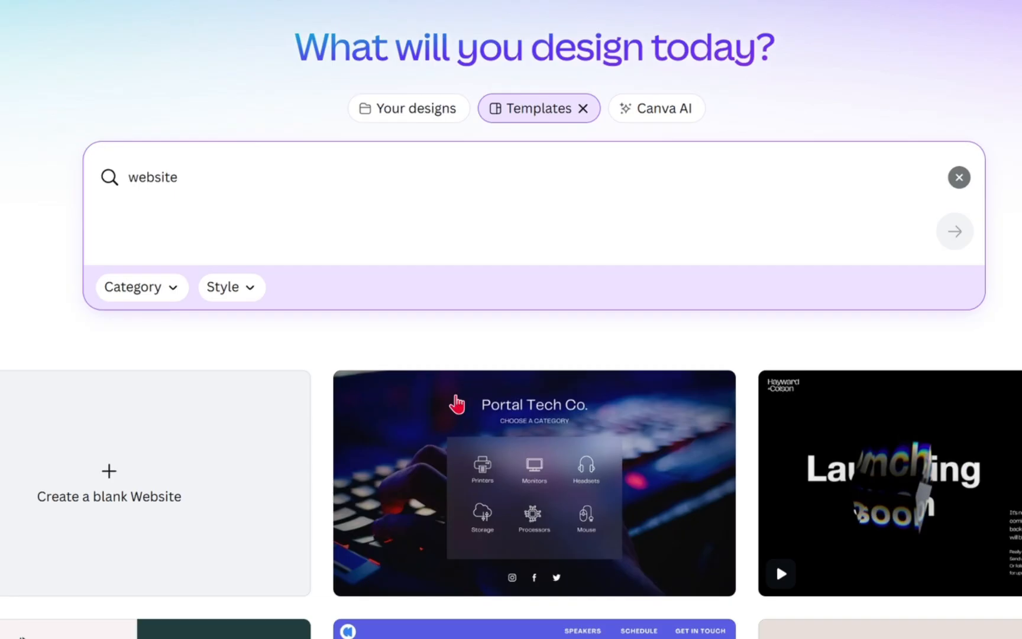
key(alt+Left)
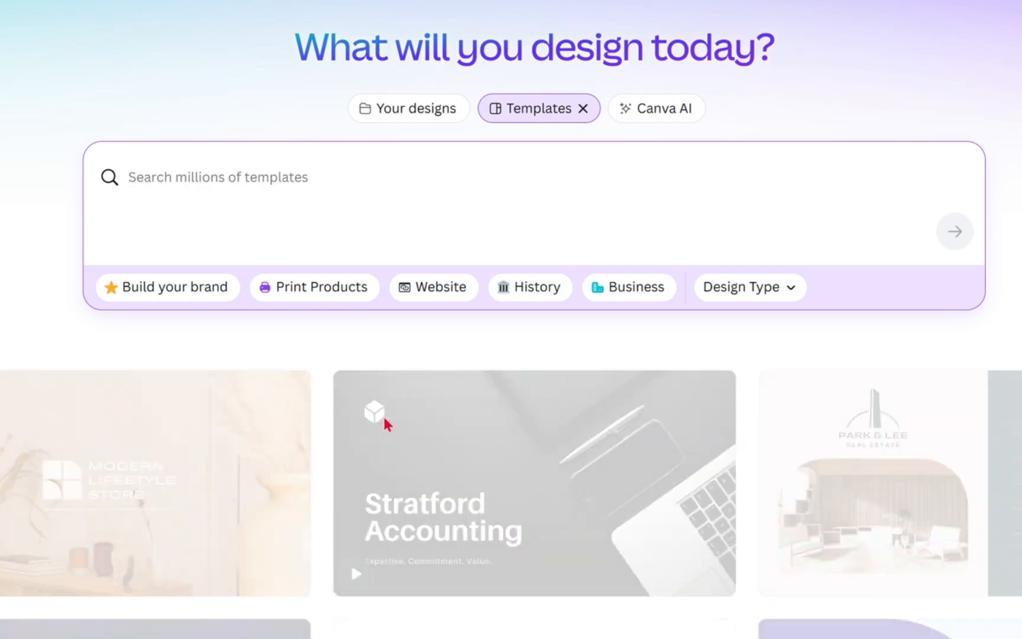
click(16, 41)
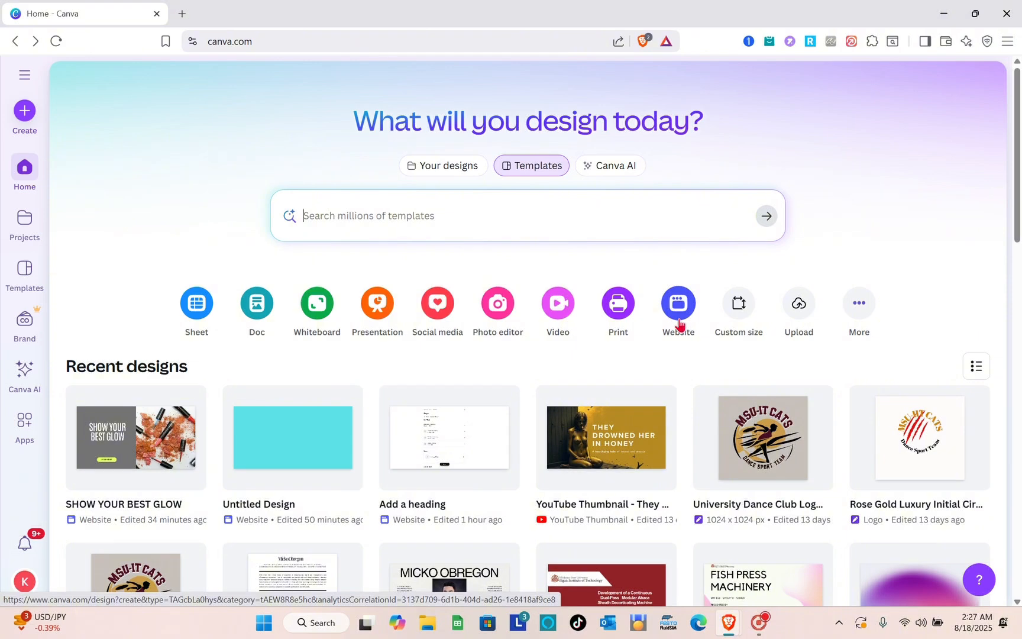
click(679, 322)
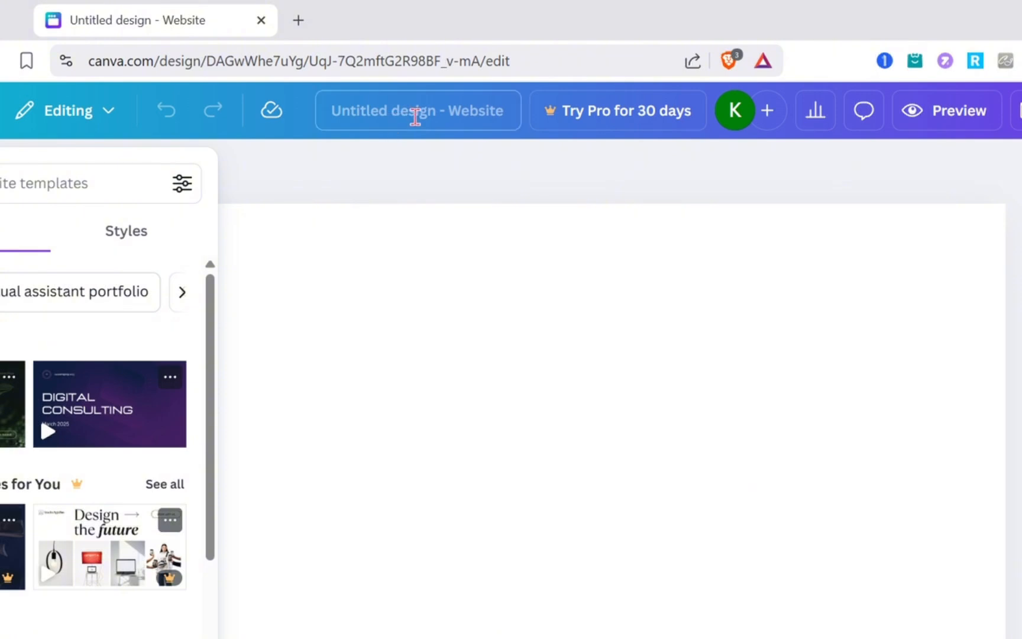
click(415, 118)
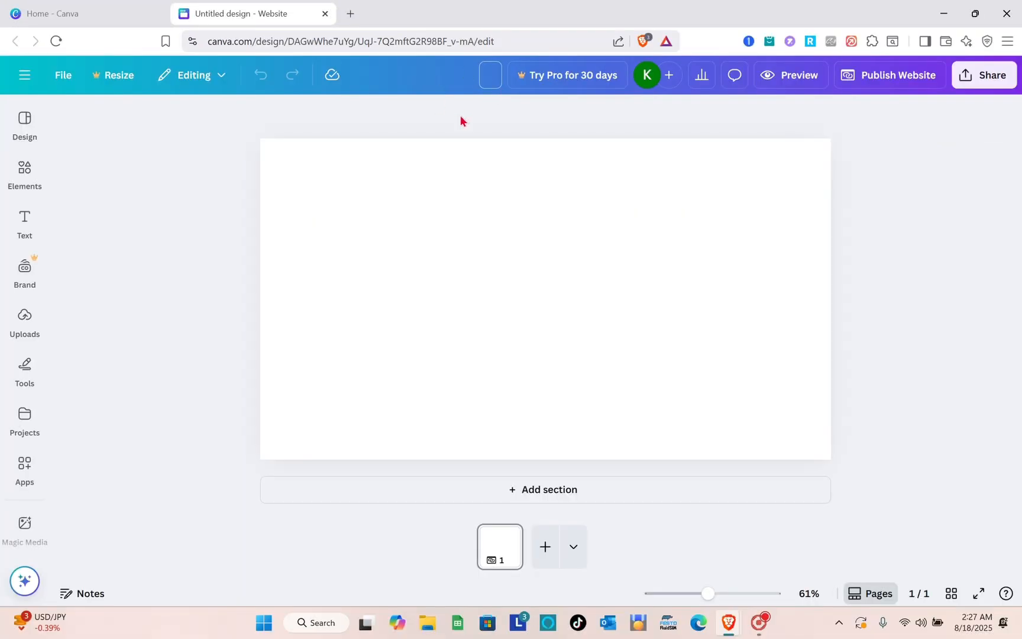
click(875, 216)
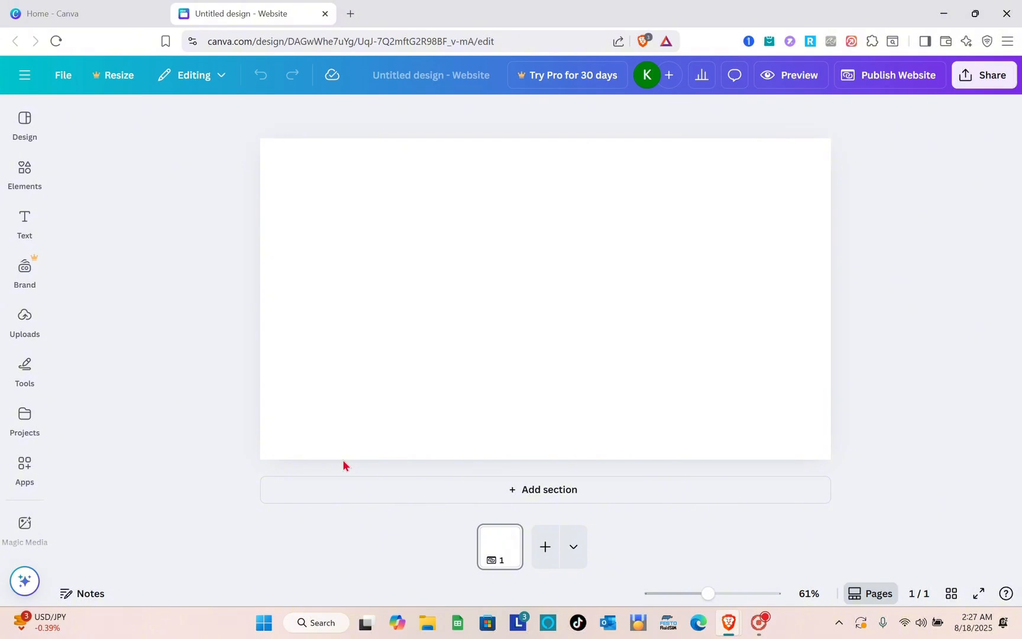
- Add two more blank pages to the website design
click(545, 559)
click(569, 558)
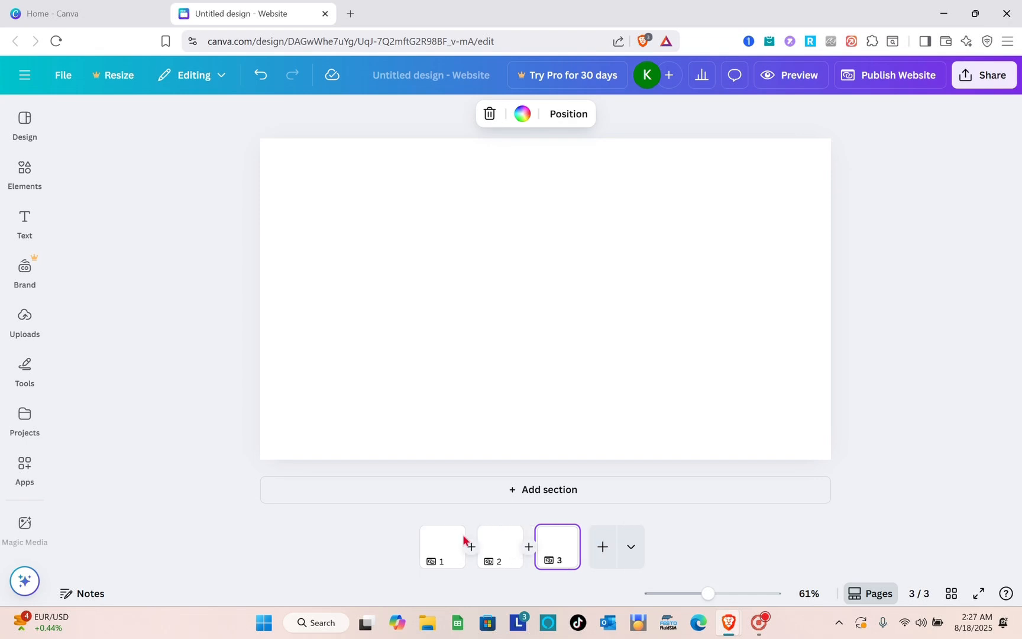
- Set the background of page 1 to the lightest gray of the default solid colors
click(436, 548)
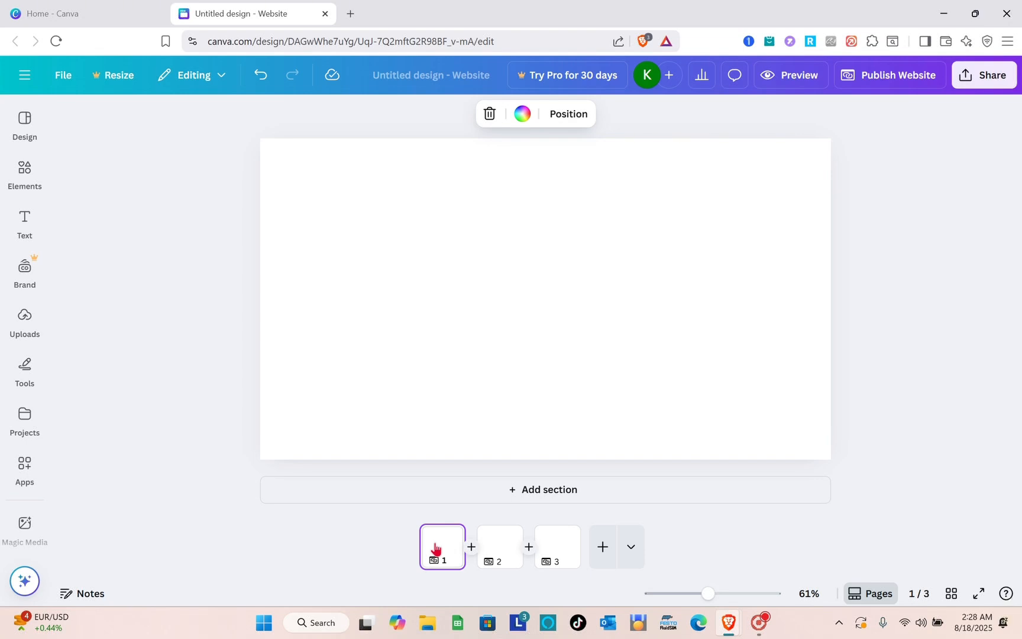
click(406, 342)
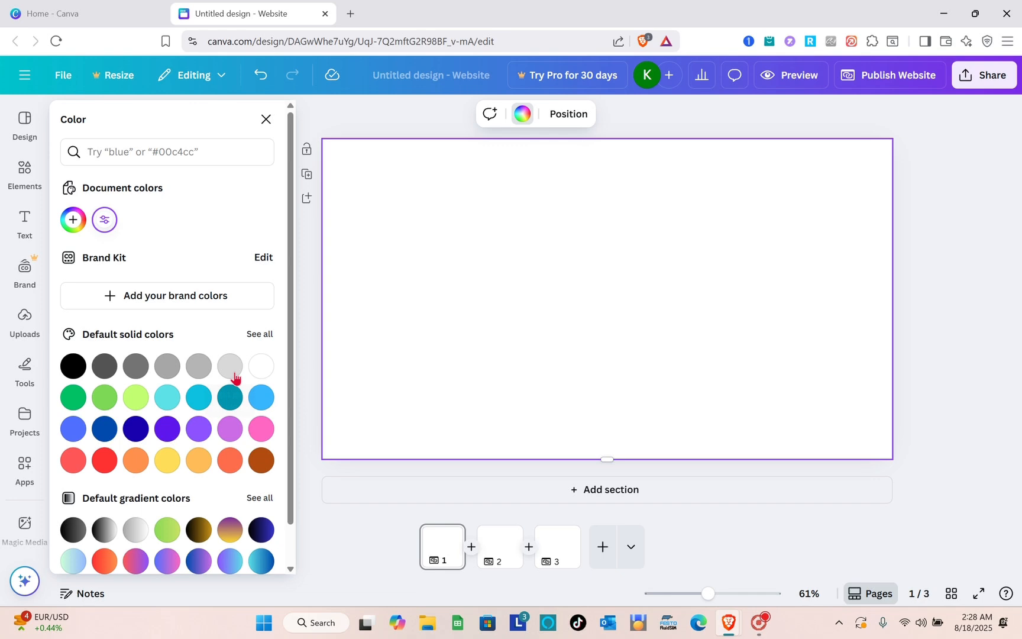
click(234, 375)
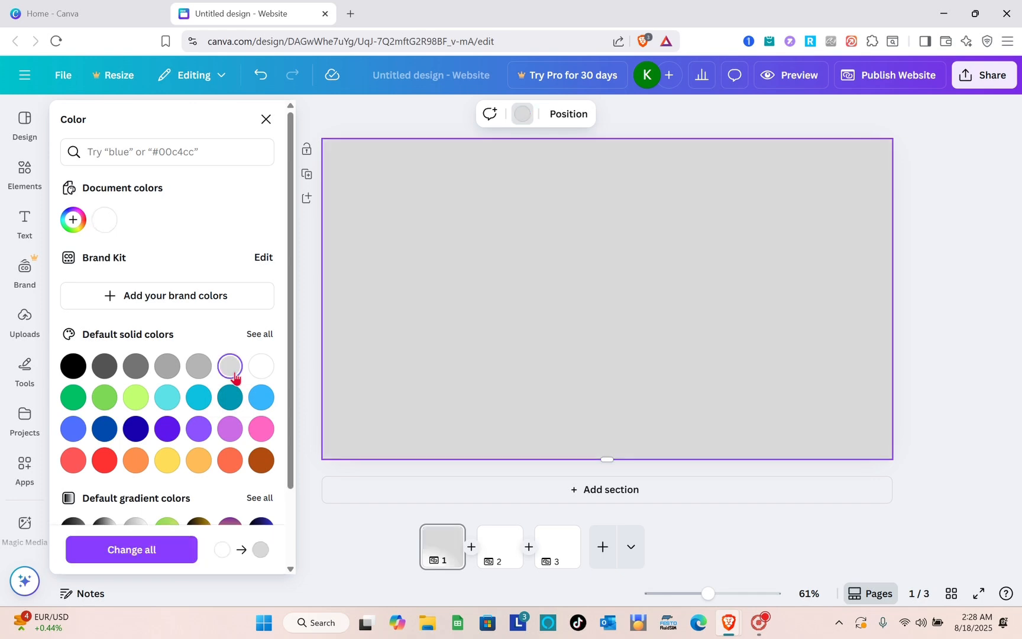
click(987, 276)
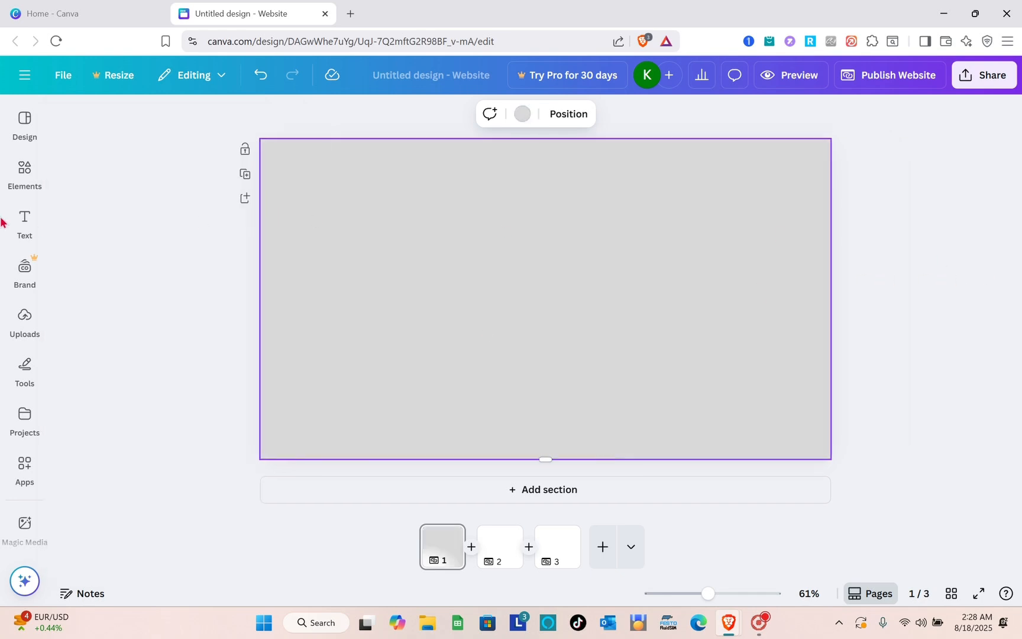
- Look through the design, element, text, brand, drawing tool, project and app options available for the website
click(25, 366)
click(25, 174)
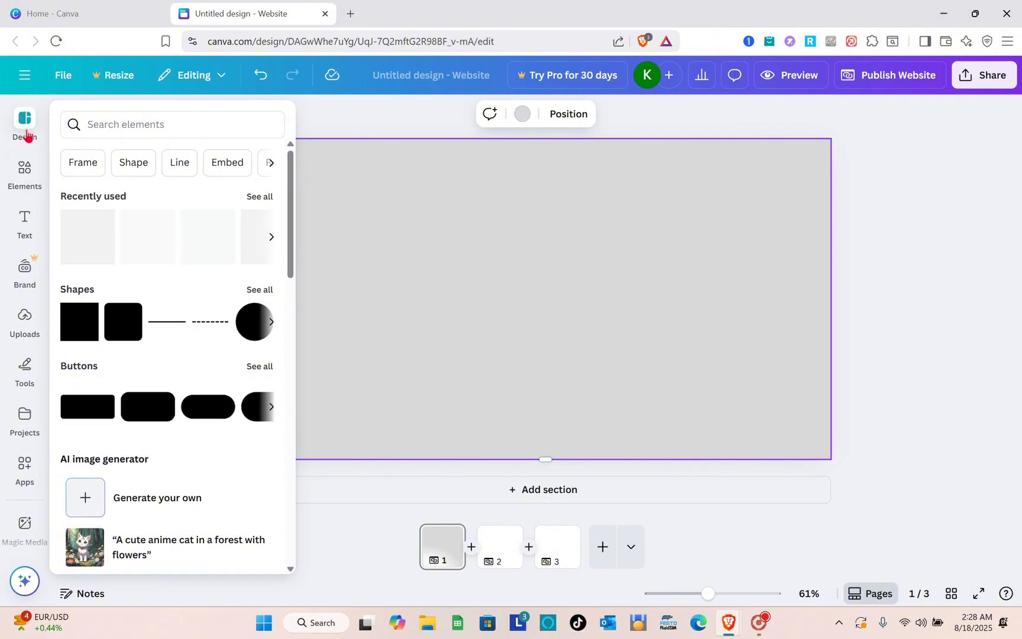
click(26, 127)
click(25, 175)
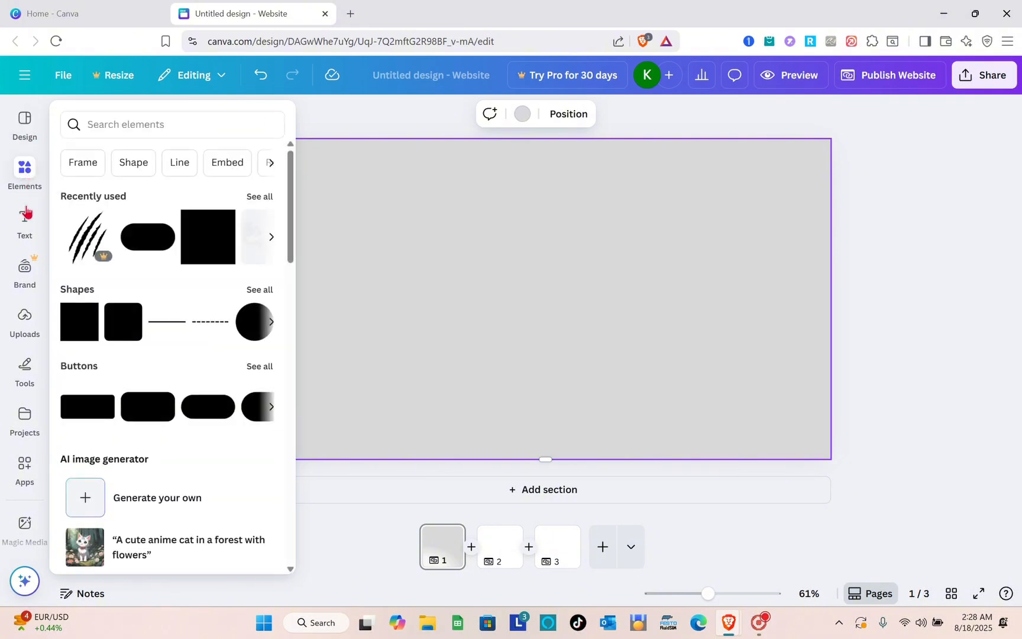
click(24, 220)
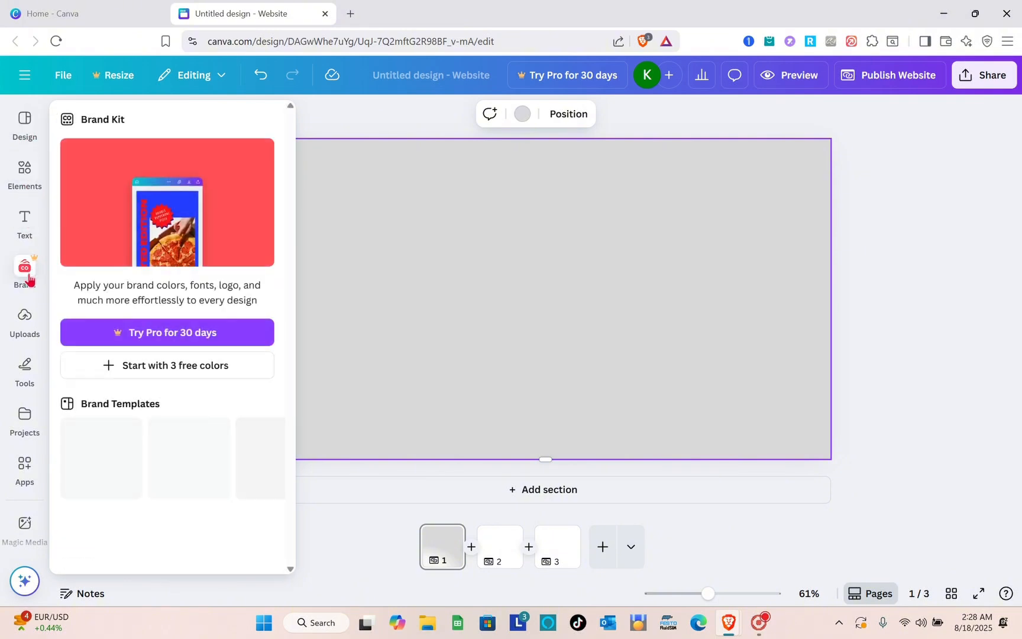
click(25, 367)
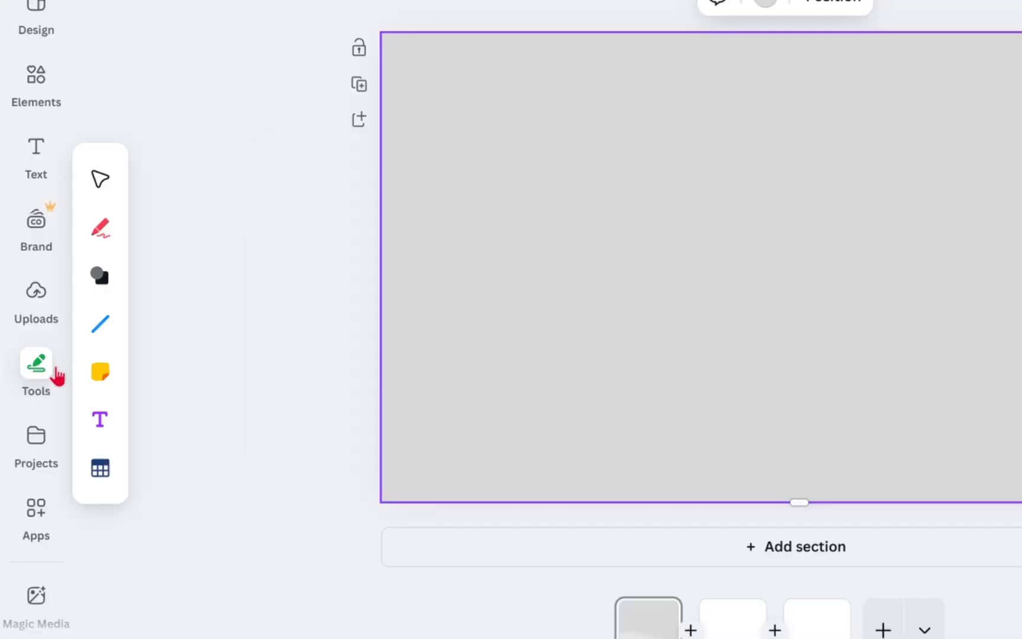
click(33, 448)
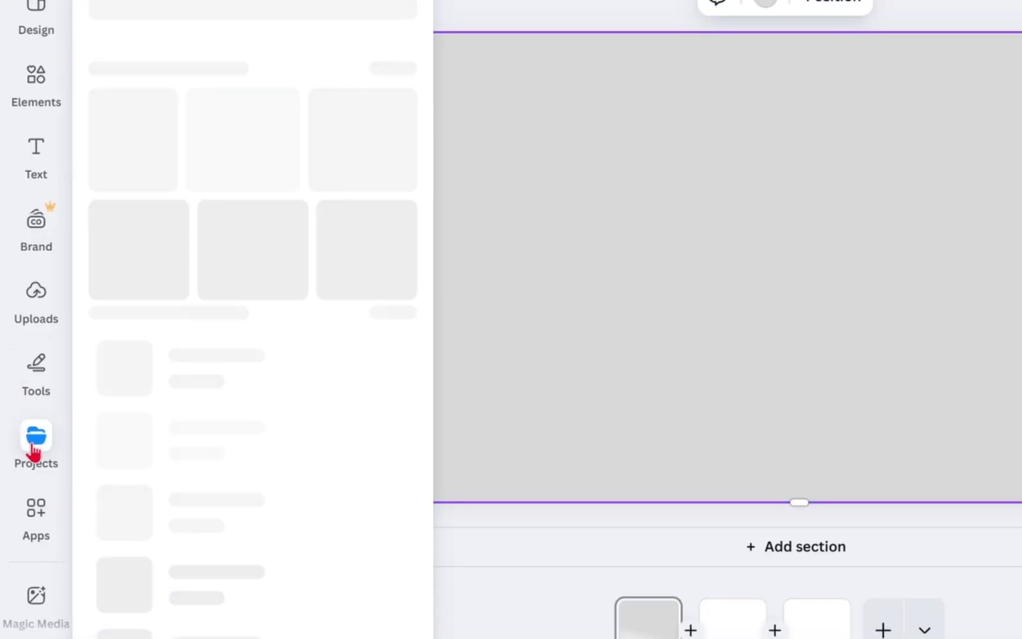
click(30, 535)
- Generate images with Magic Media from the prompt "burger" and place the first result on page 1
click(35, 591)
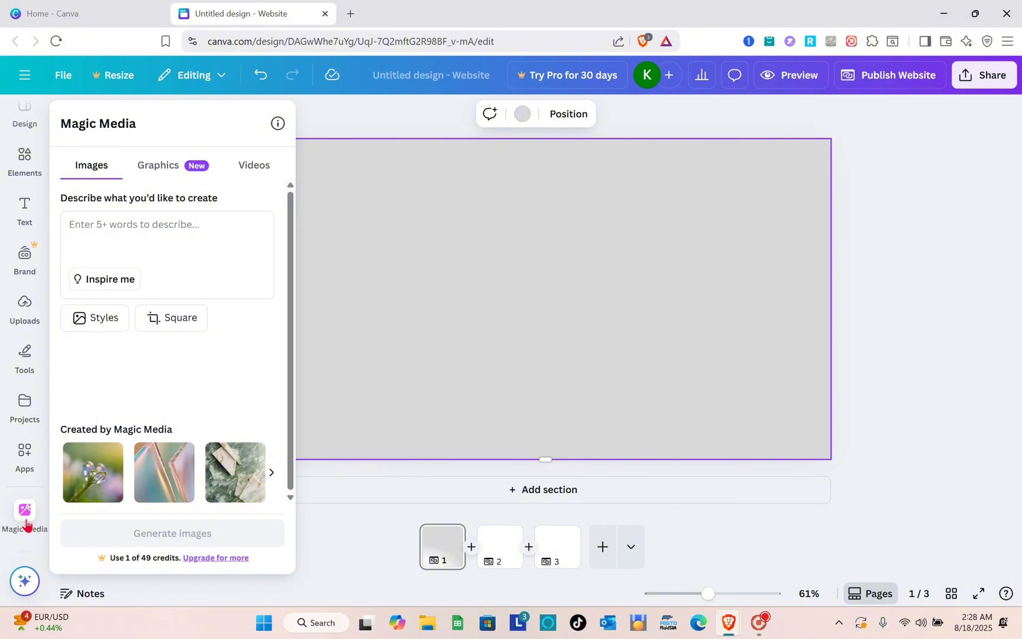
click(150, 227)
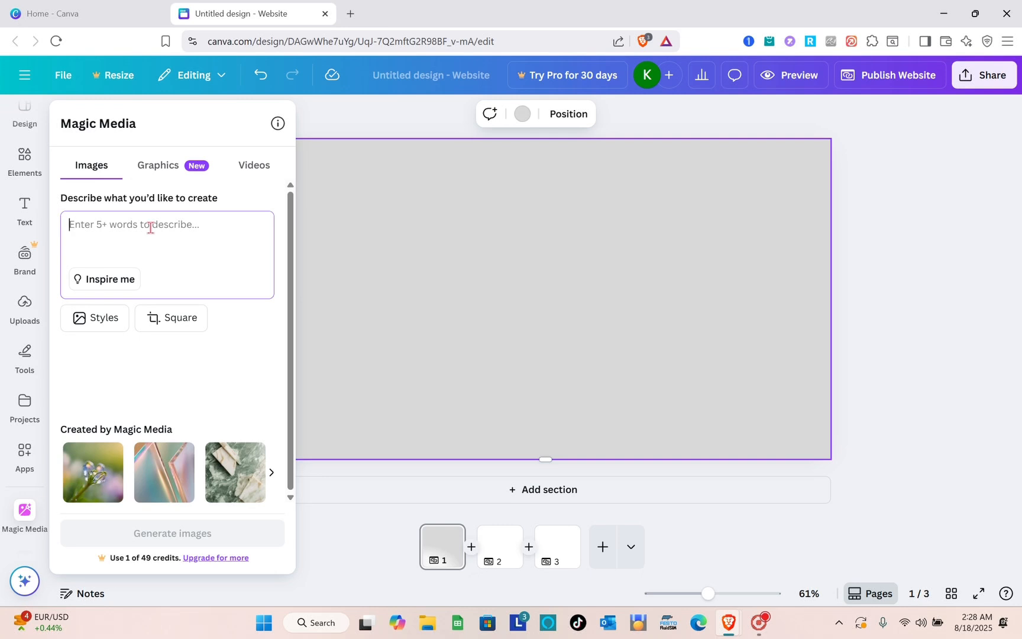
text(t)
key(BackSpace)
text(burg)
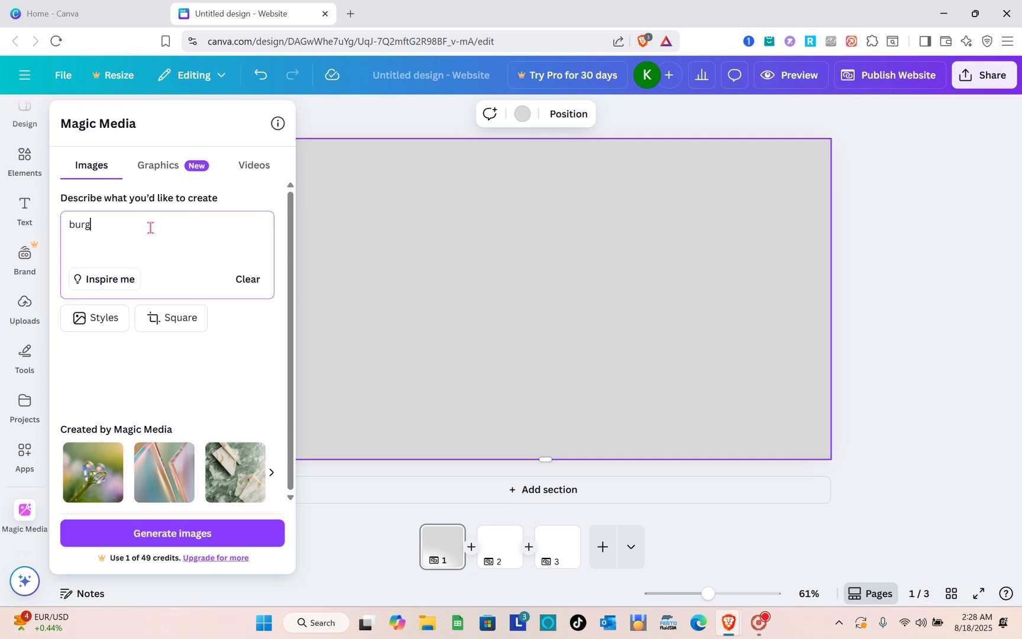
text(er)
key(Return)
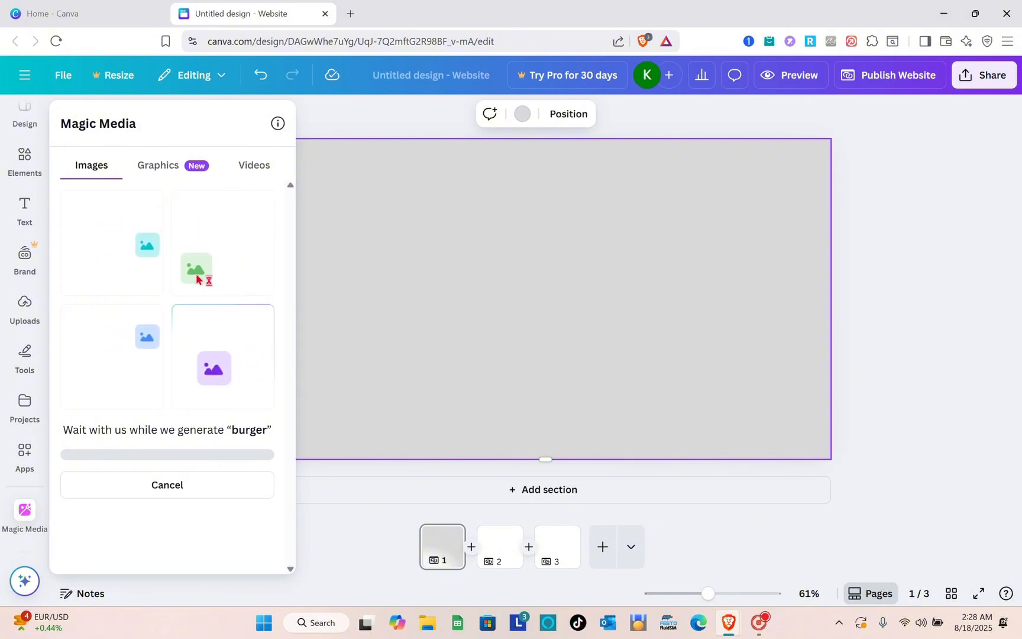
click(21, 518)
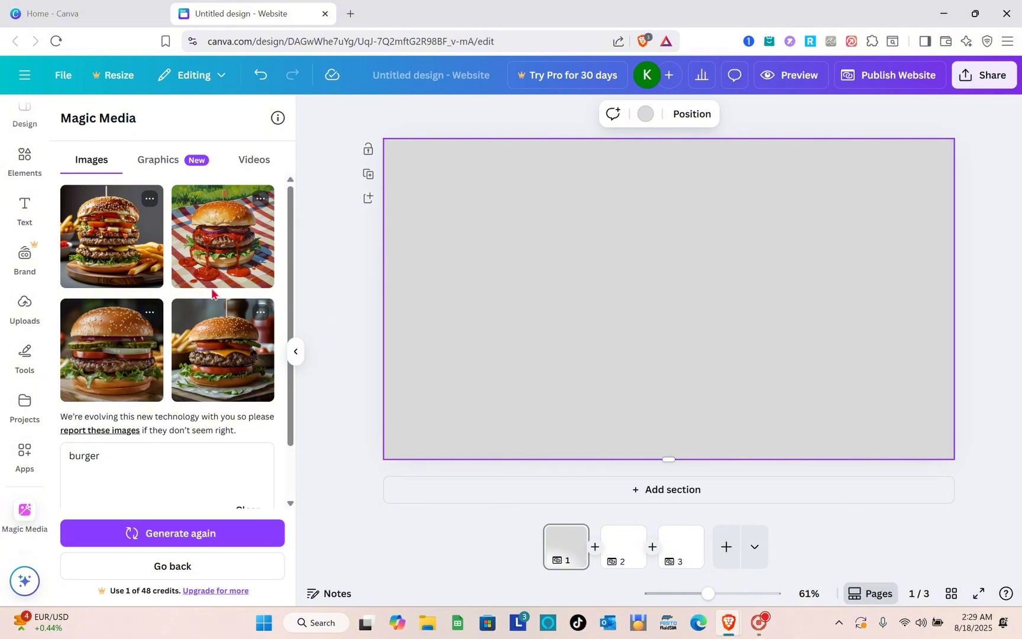
drag(119, 266, 692, 259)
- Put the burger image into a circular frame positioned near the upper-right corner of page 1
click(158, 242)
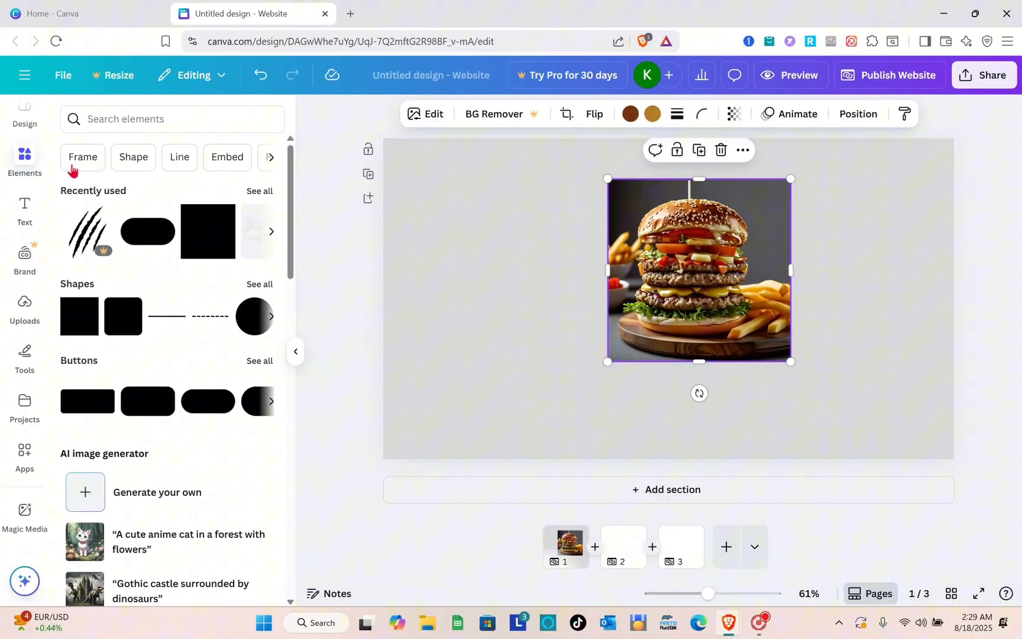
click(71, 168)
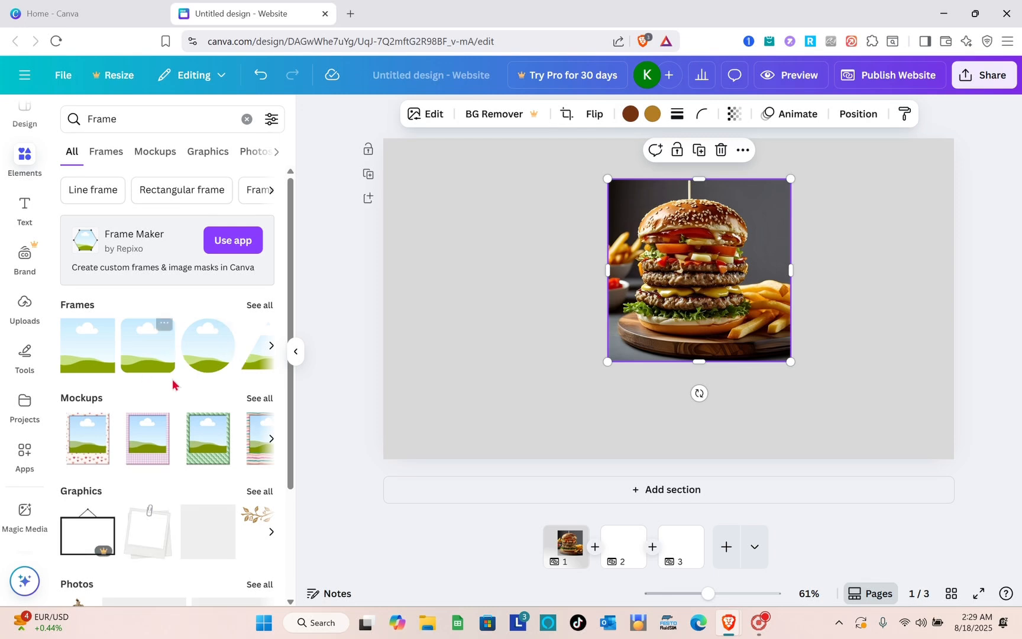
drag(207, 355, 449, 221)
click(677, 258)
drag(677, 258, 862, 266)
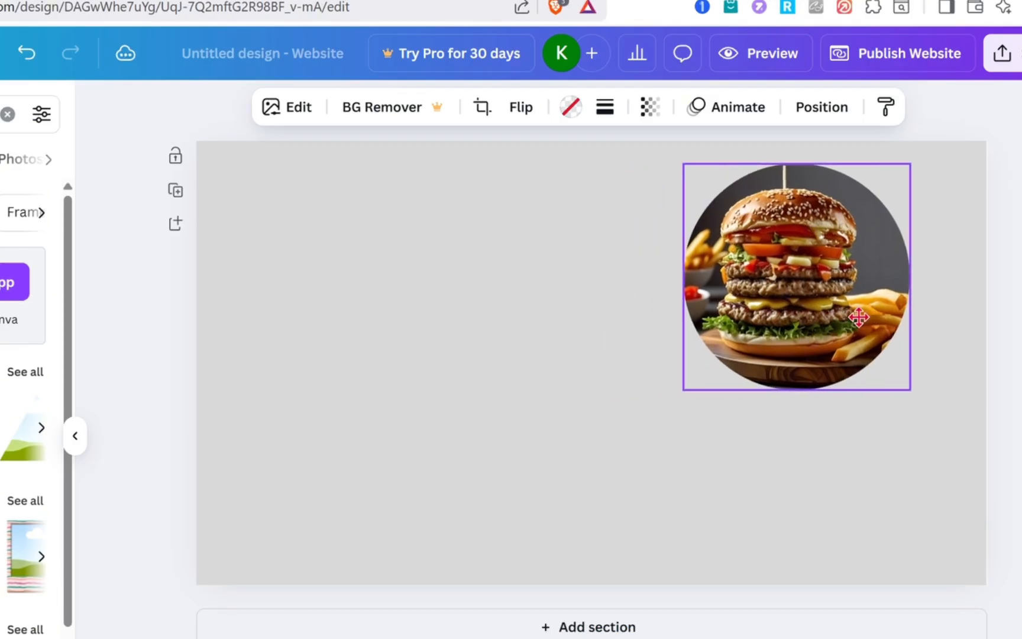
- Nudge the circular burger image into place and add a subheading reading "BURGER" to page 1
drag(859, 317, 868, 324)
click(1012, 387)
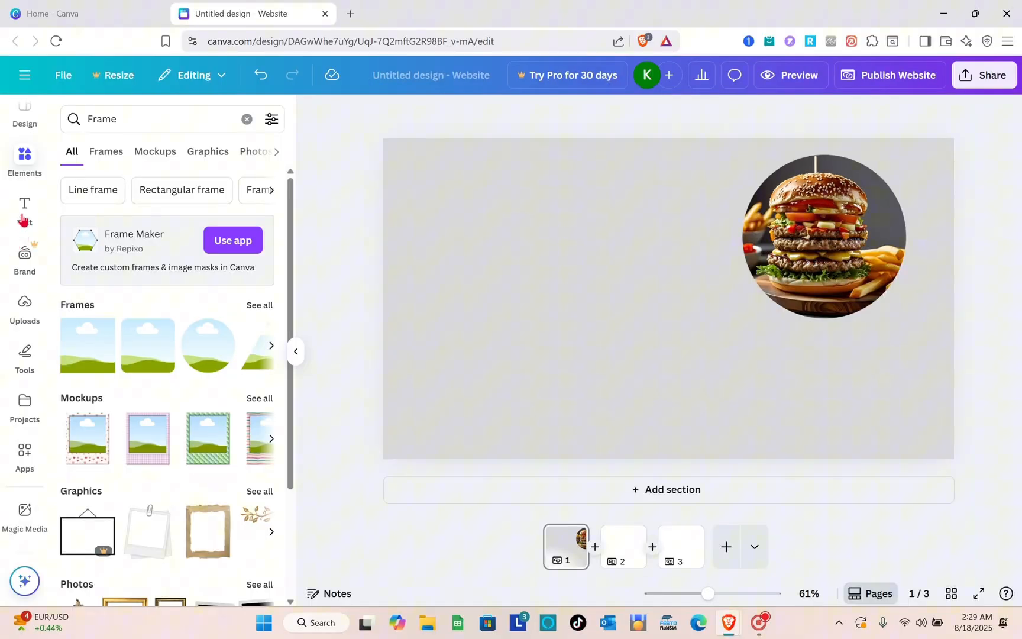
click(24, 221)
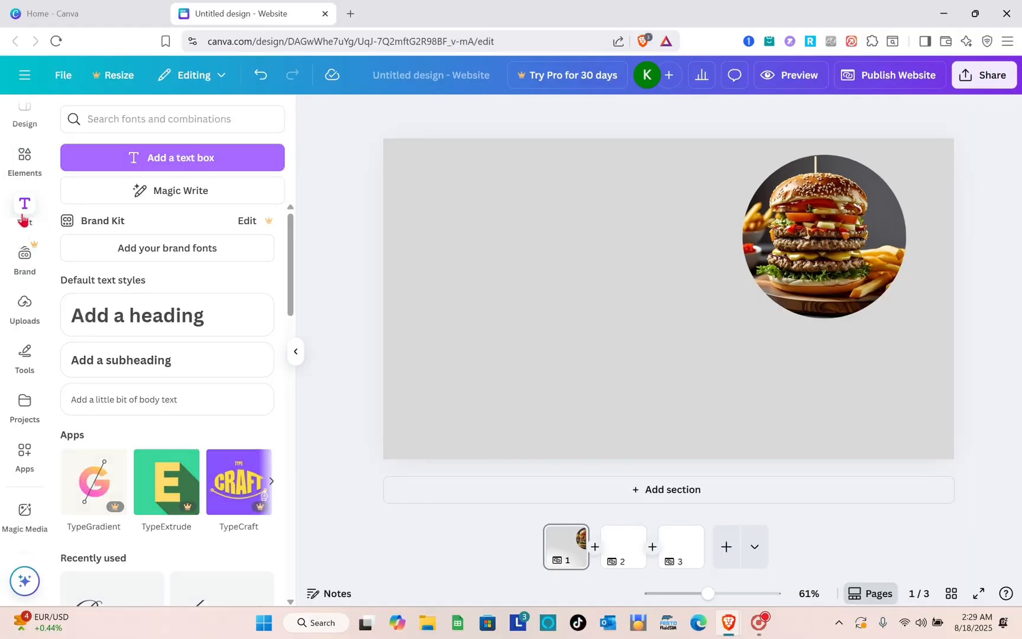
click(147, 364)
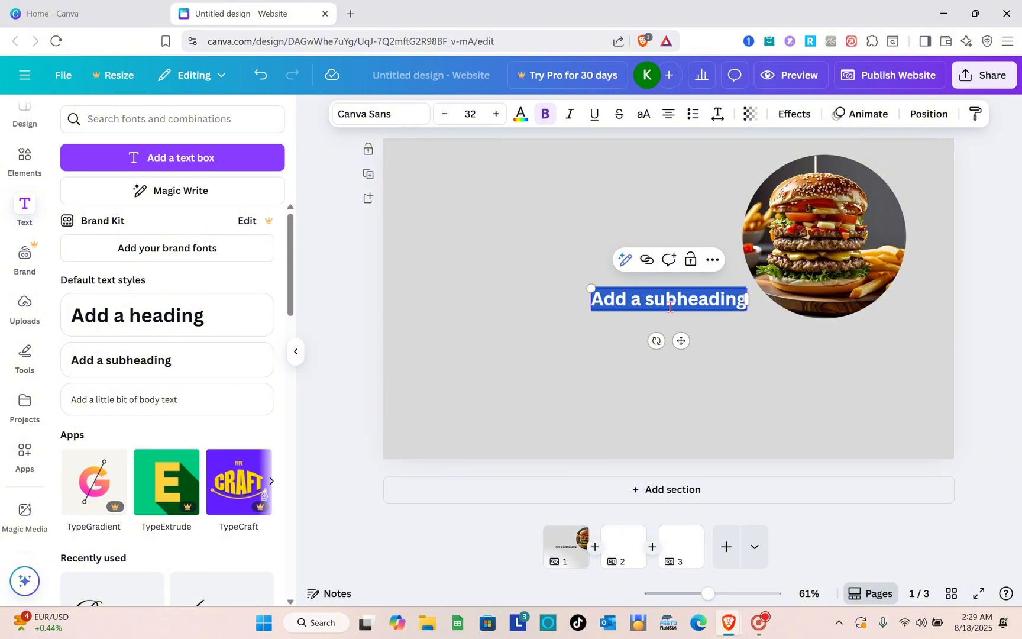
key(Caps_Lock)
text(BURGER)
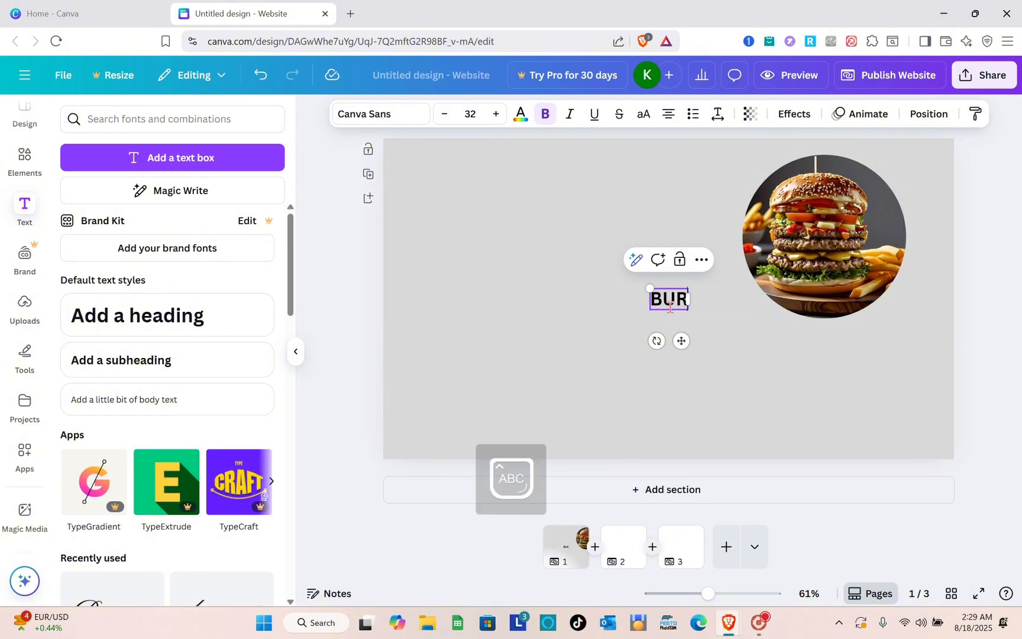
click(897, 360)
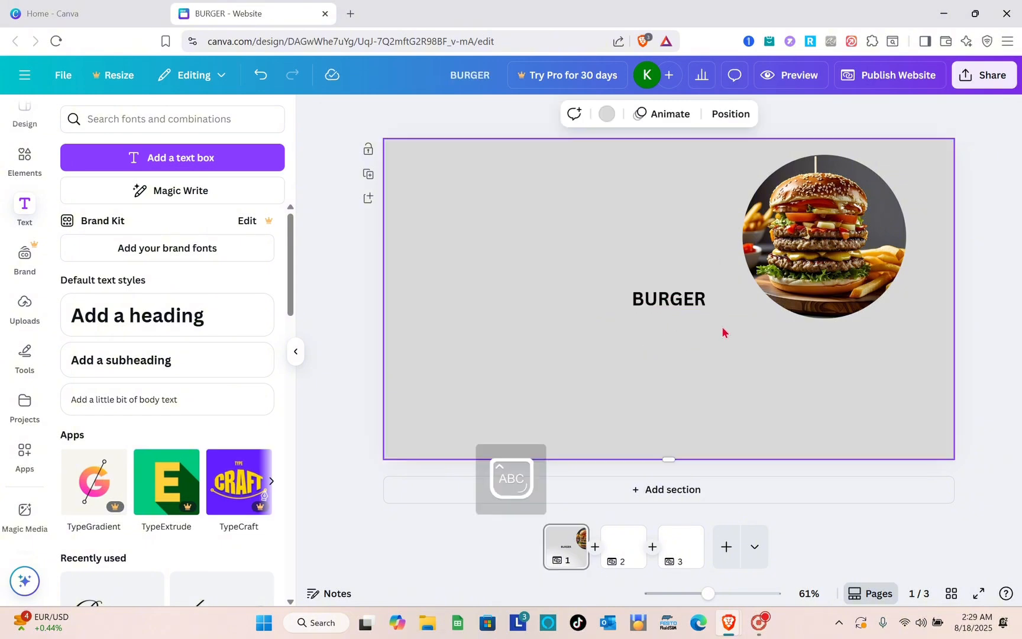
- Move the BURGER text up beside the burger image and set its font to Abril Fatface
click(679, 299)
drag(680, 298, 659, 200)
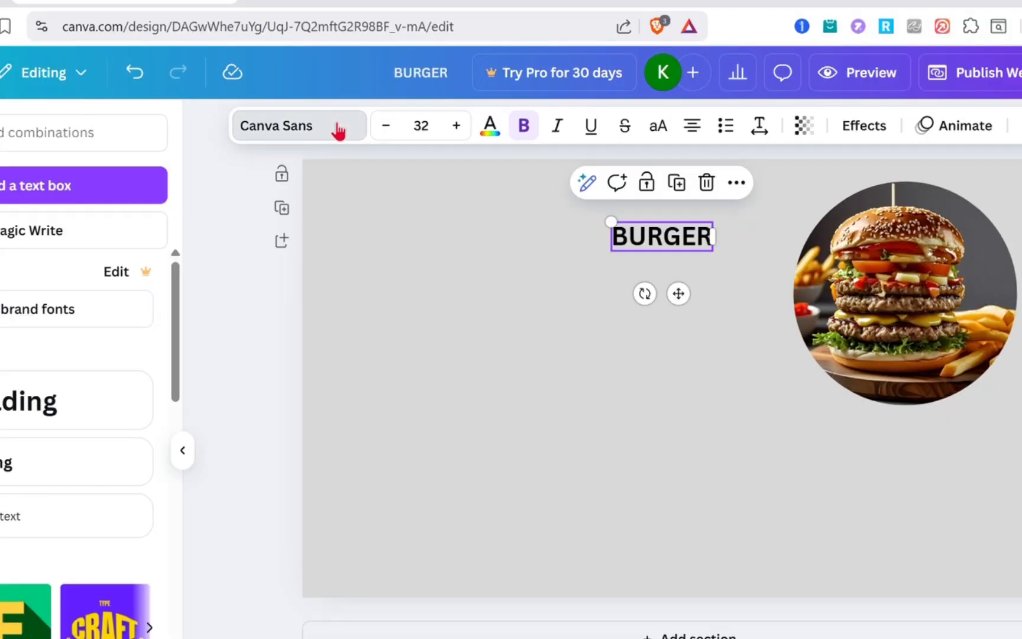
click(408, 113)
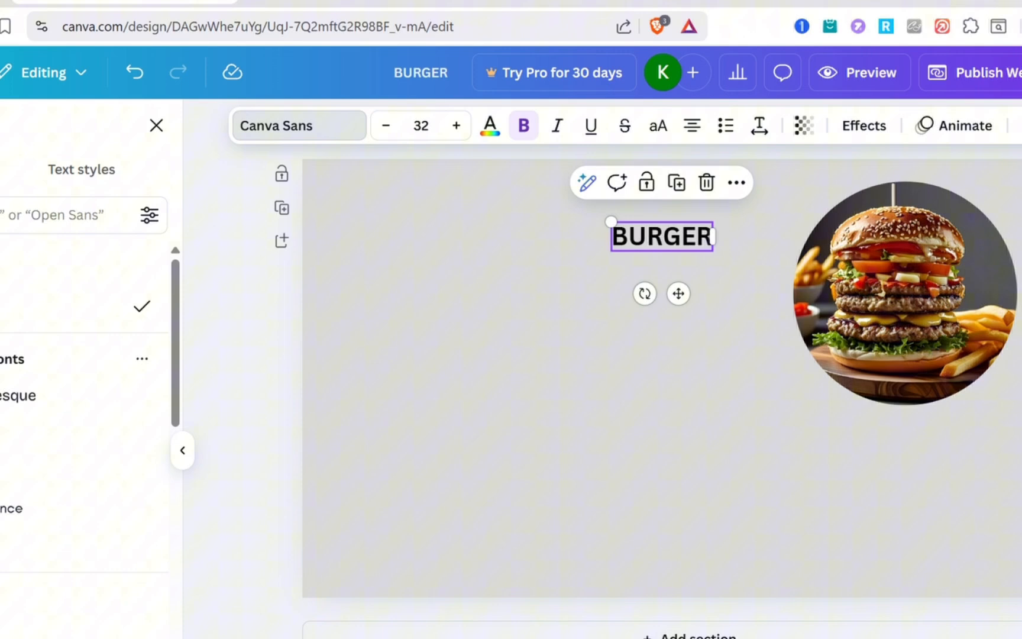
click(18, 397)
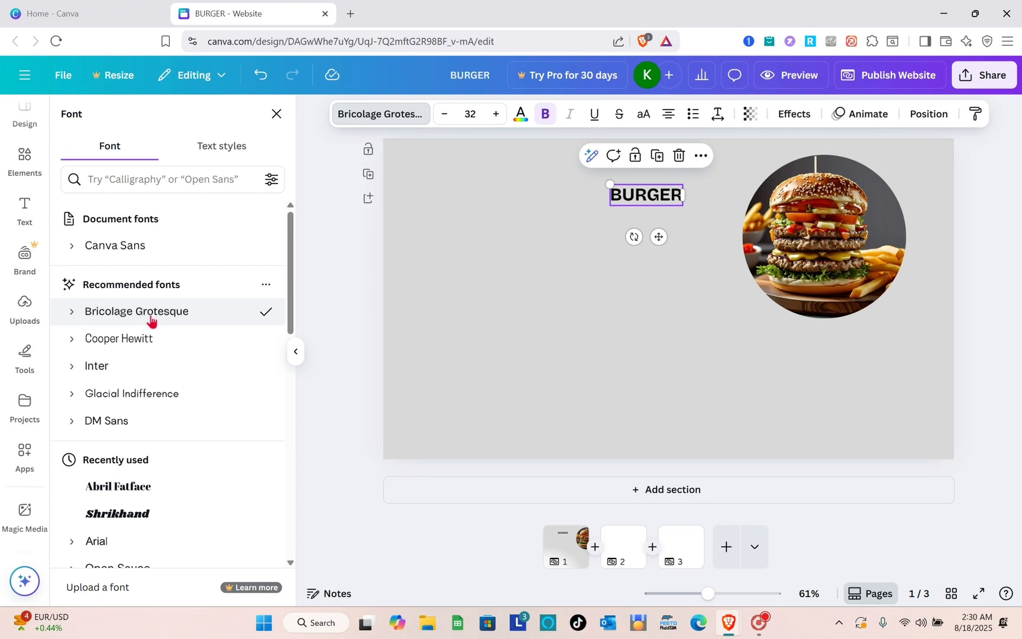
double_click(644, 197)
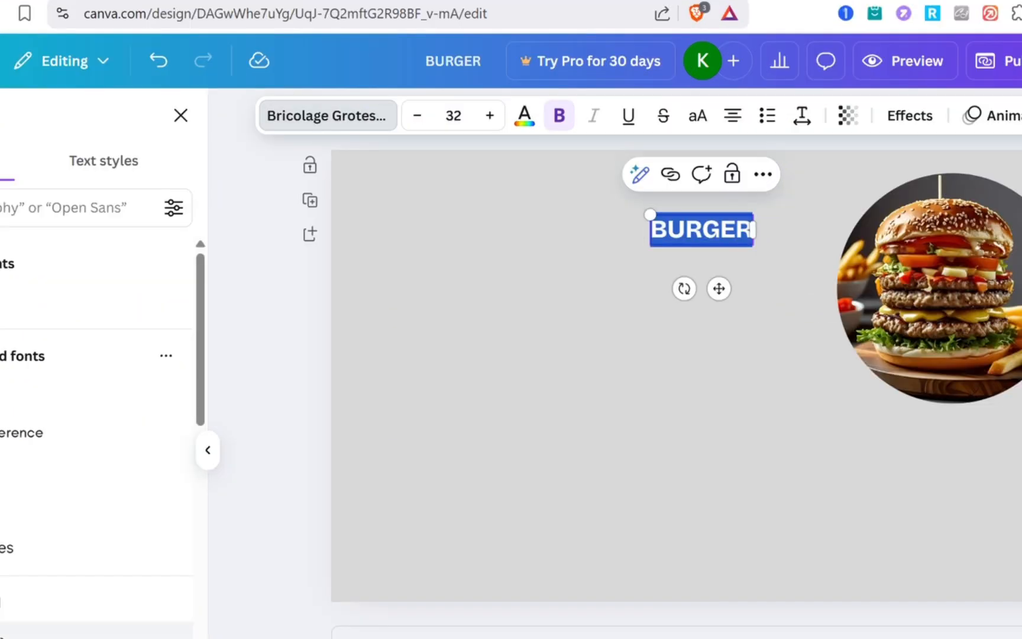
click(169, 633)
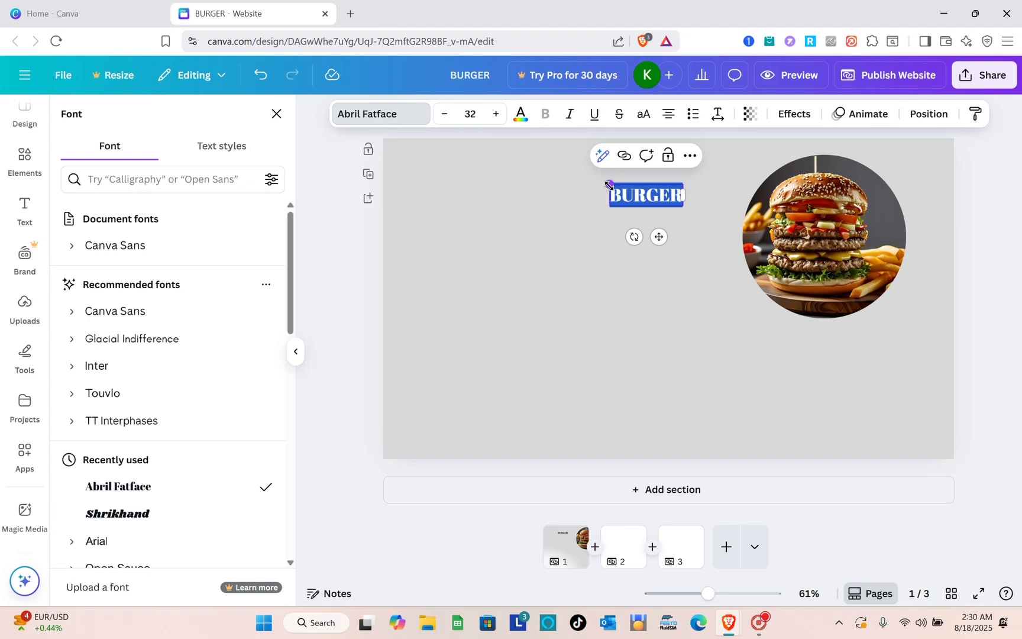
- Enlarge the BURGER text to about size 47.3 and place it at mid-height just left of the burger image
drag(609, 185, 571, 175)
click(653, 207)
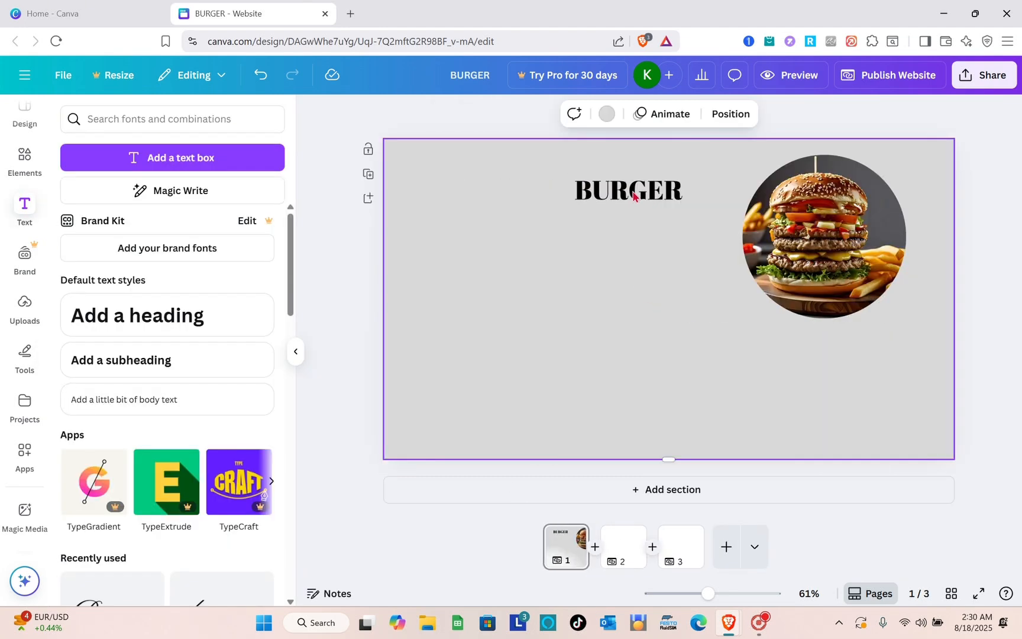
click(634, 196)
drag(633, 205, 673, 273)
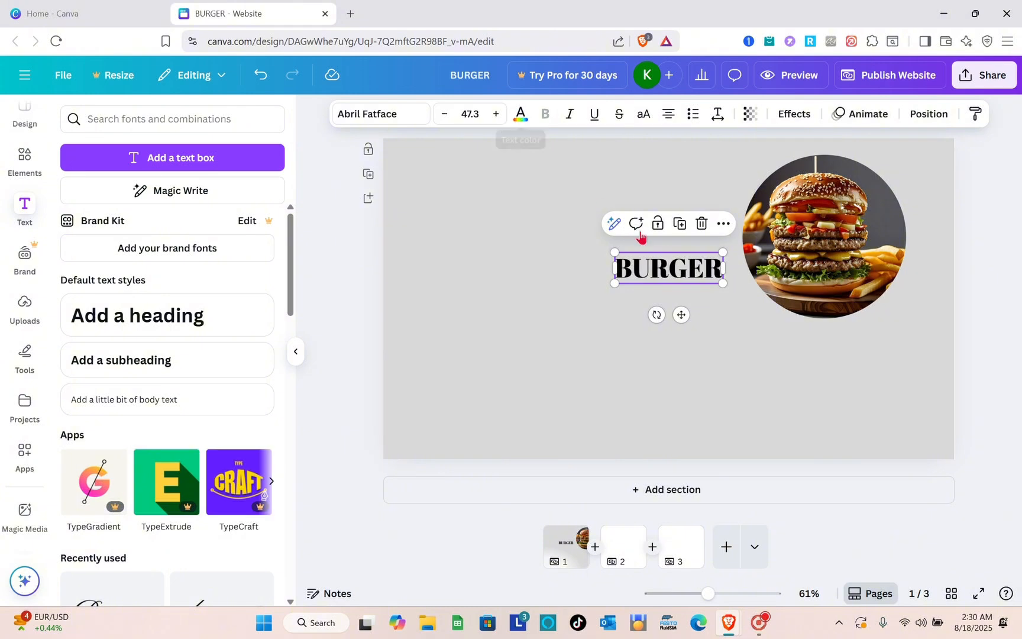
- Color the BURGER text dark brown from the burger photo's colors
double_click(666, 266)
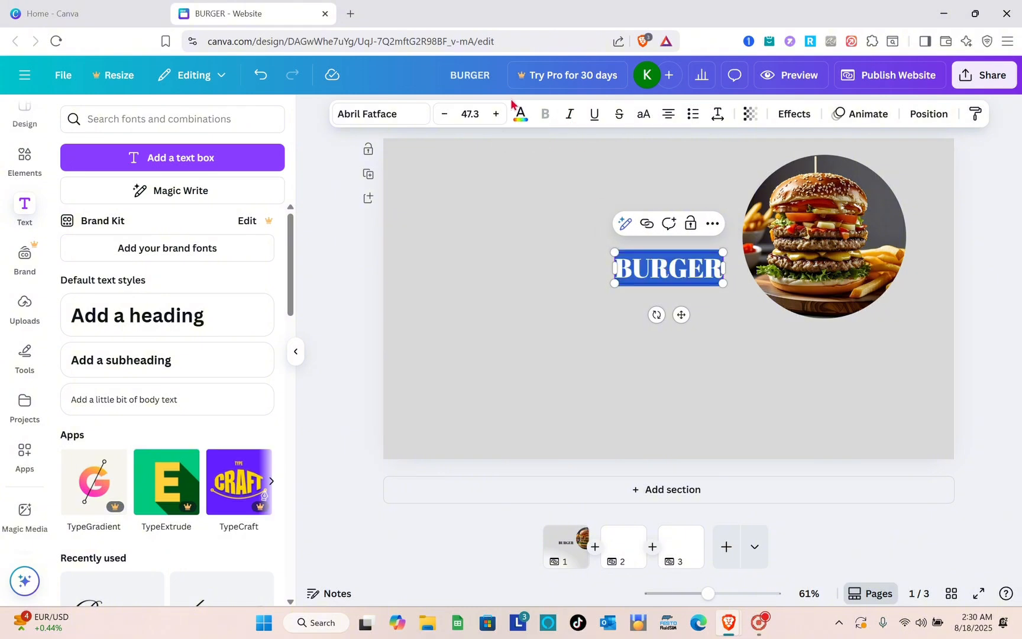
click(520, 114)
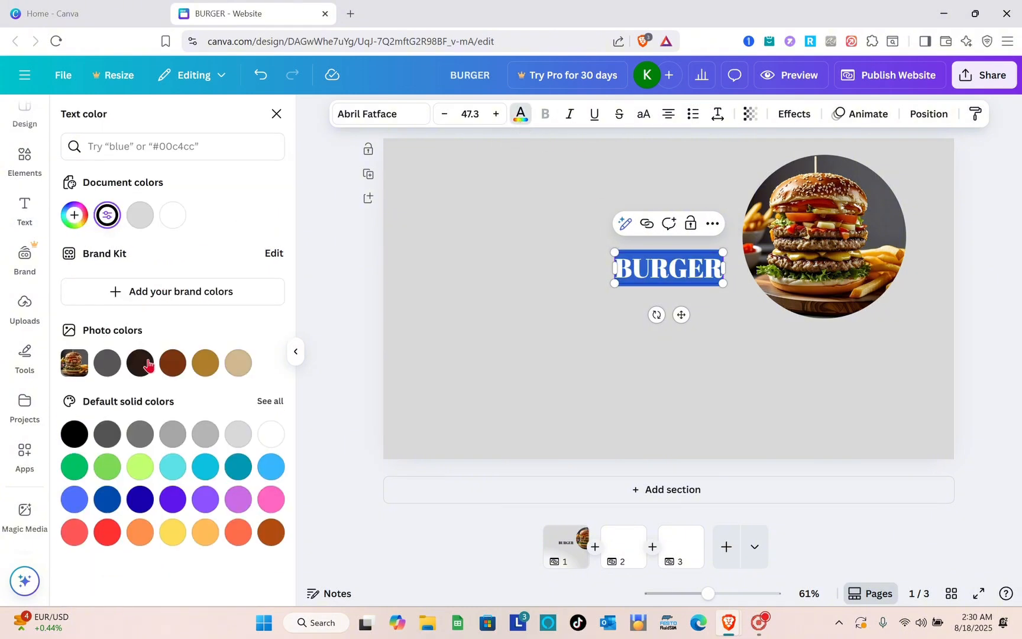
click(172, 365)
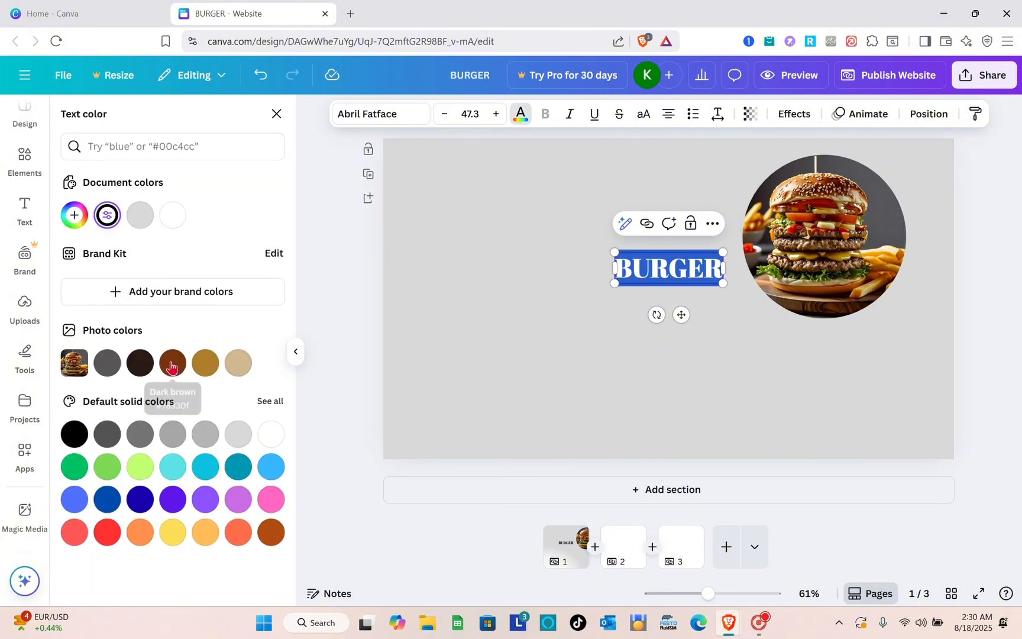
click(498, 317)
- Move the BURGER text to the left part of page 1 and the burger image to the lower center
click(658, 276)
drag(658, 275, 480, 261)
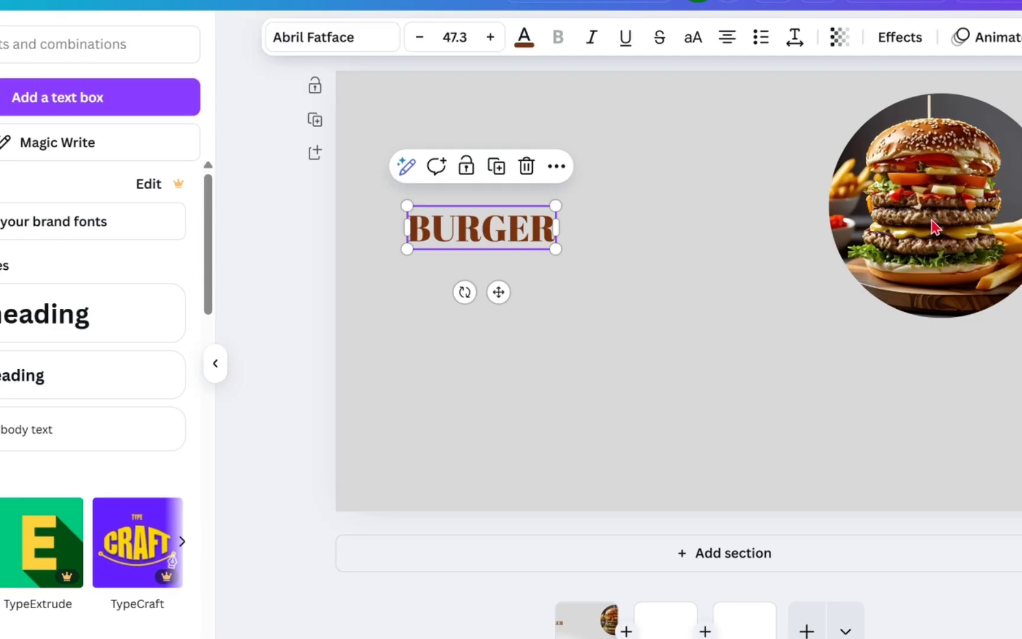
drag(933, 226, 668, 382)
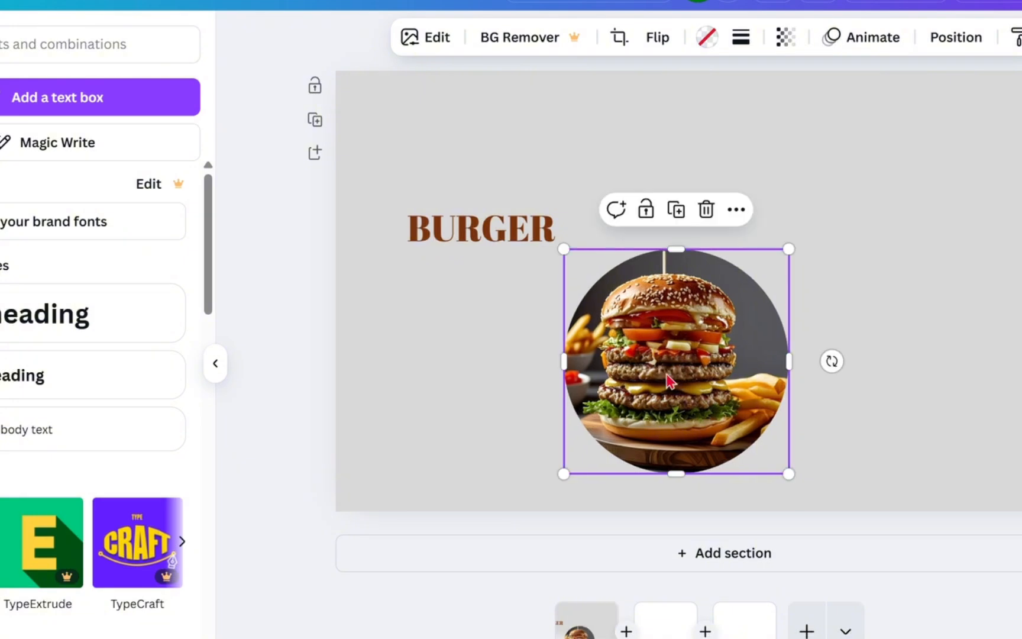
click(981, 229)
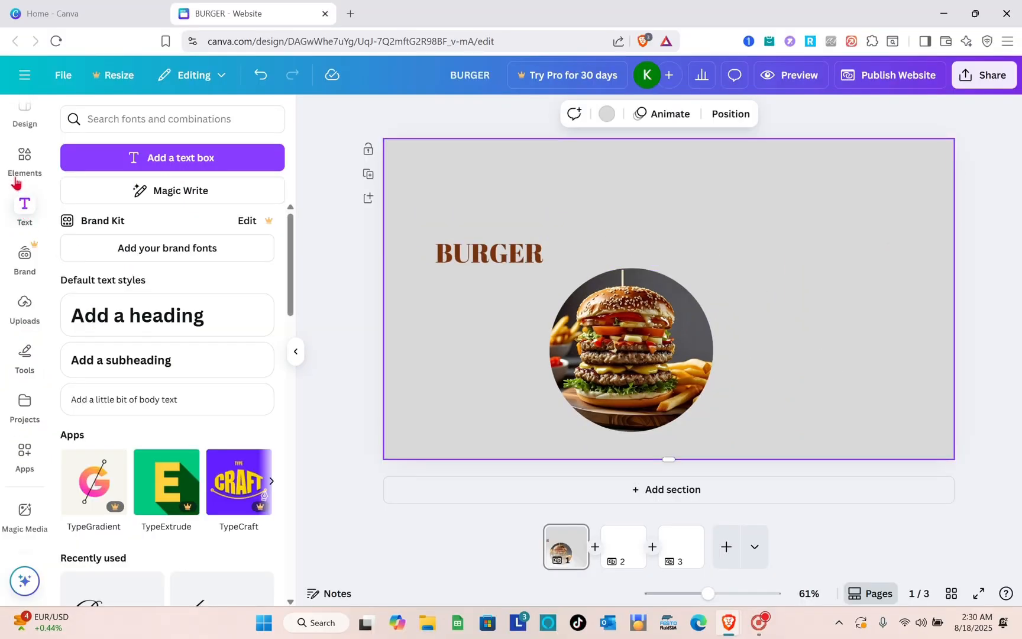
click(24, 156)
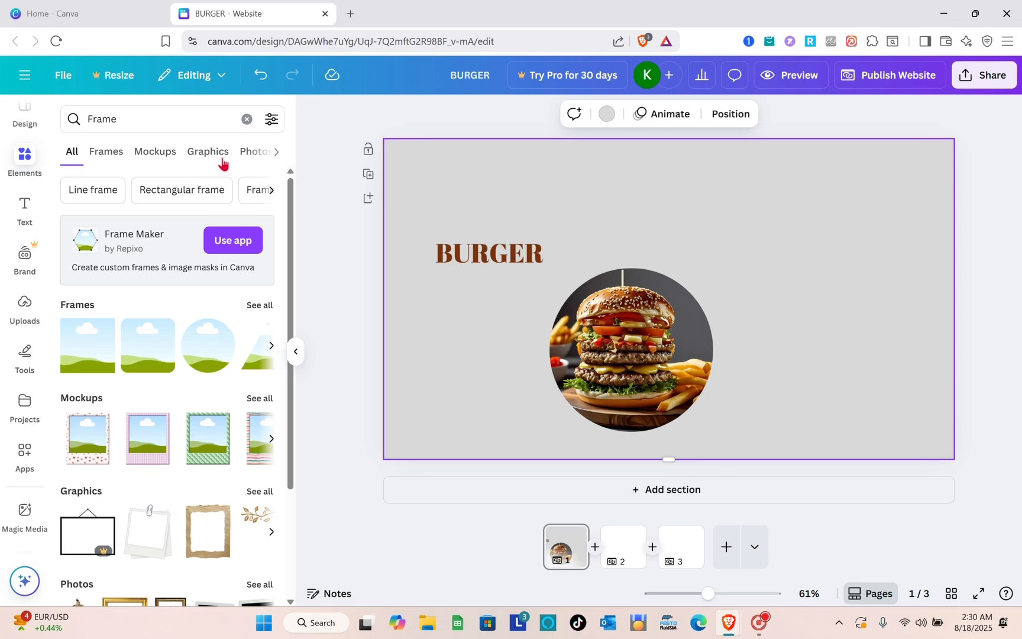
click(242, 155)
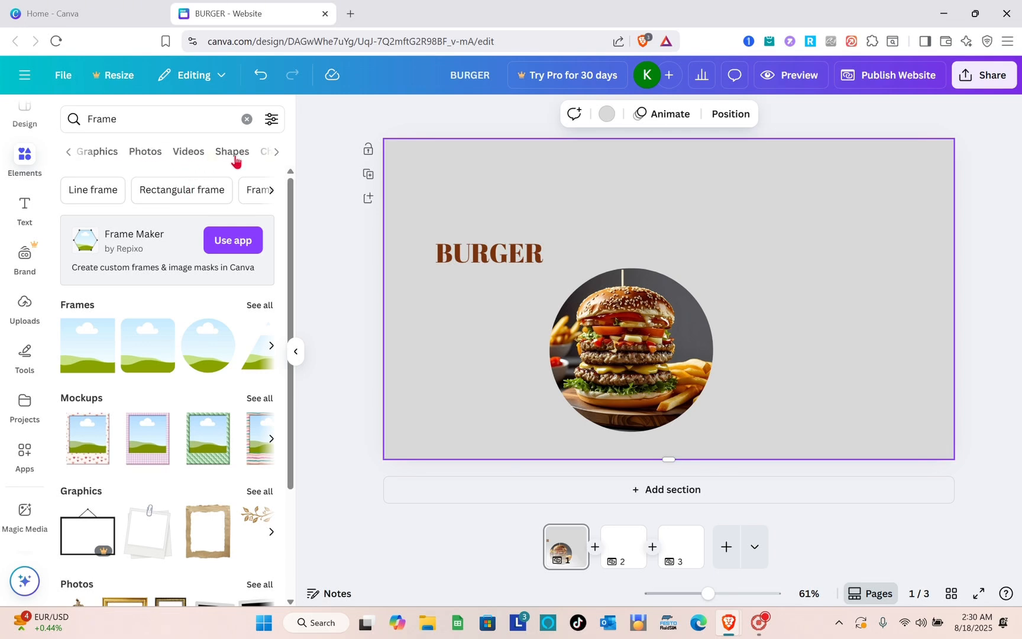
click(234, 156)
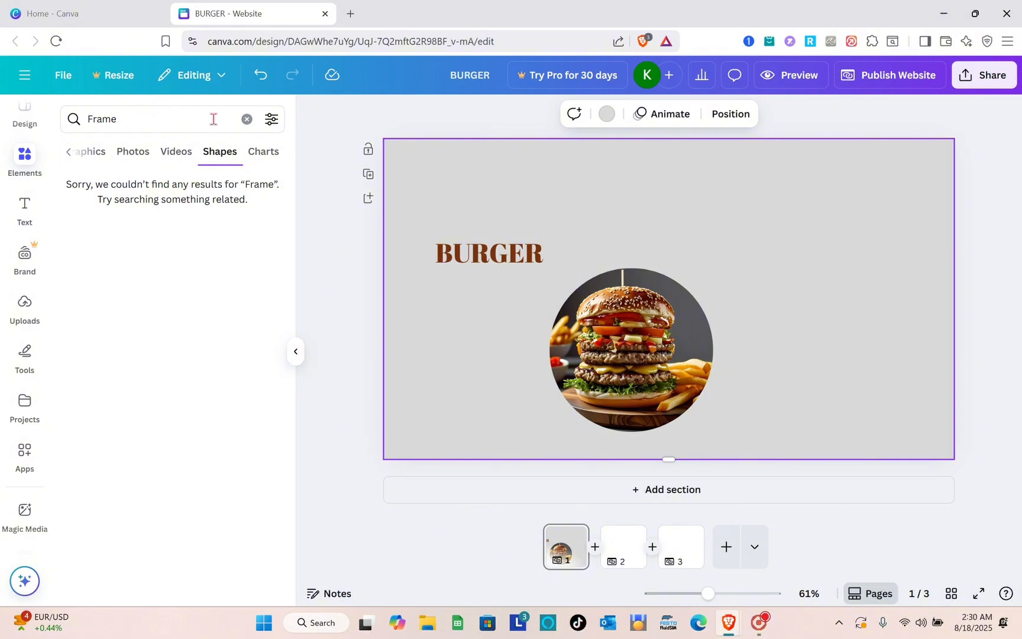
click(70, 153)
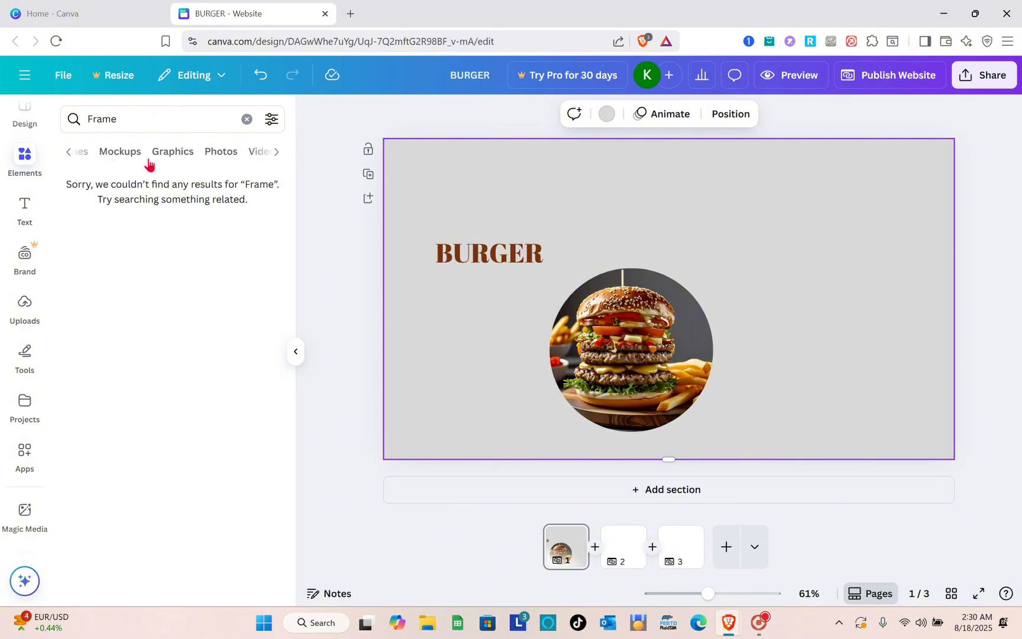
click(253, 155)
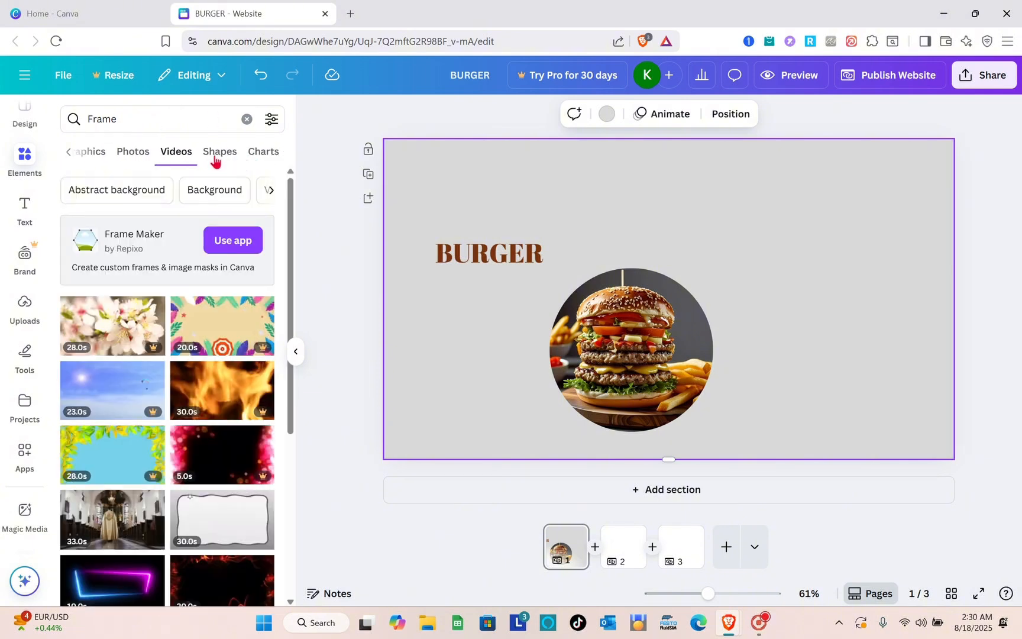
click(216, 155)
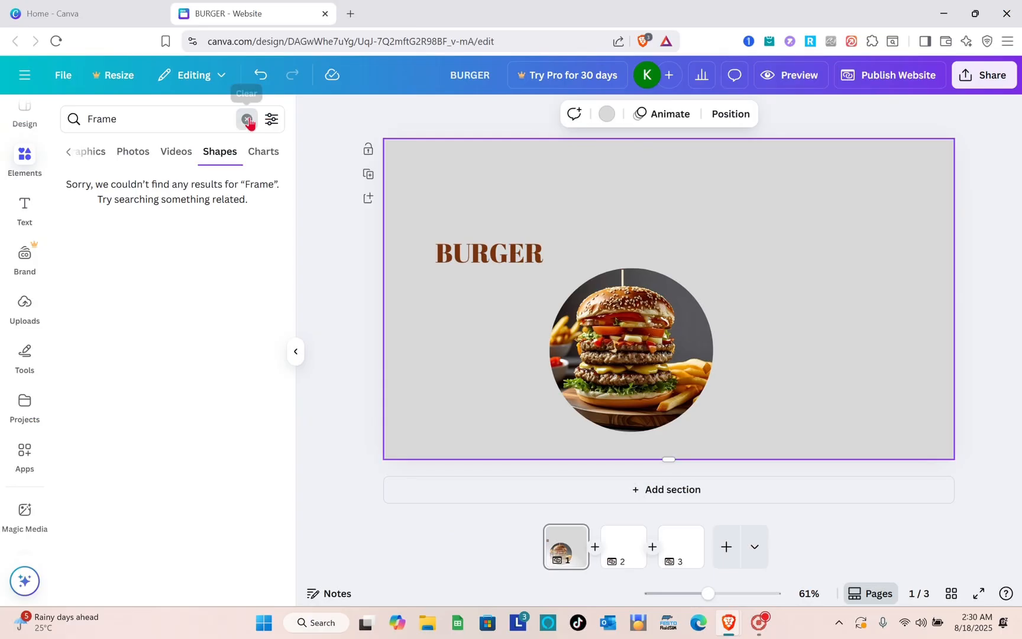
- Add a tan left-leaning parallelogram from the Shape elements, enlarge it and place it over page 1's right edge
click(334, 165)
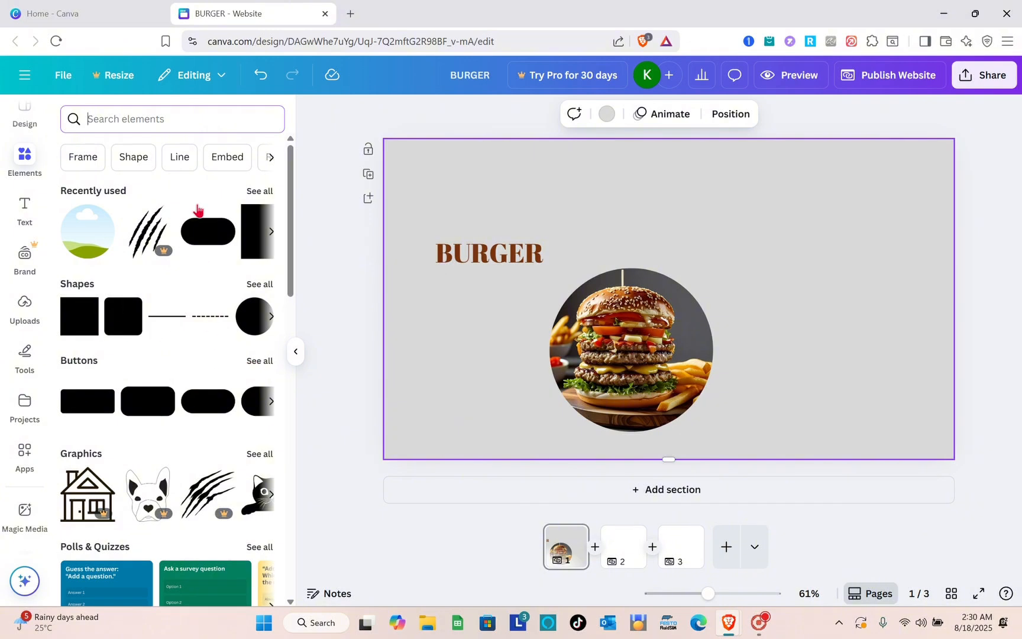
click(136, 161)
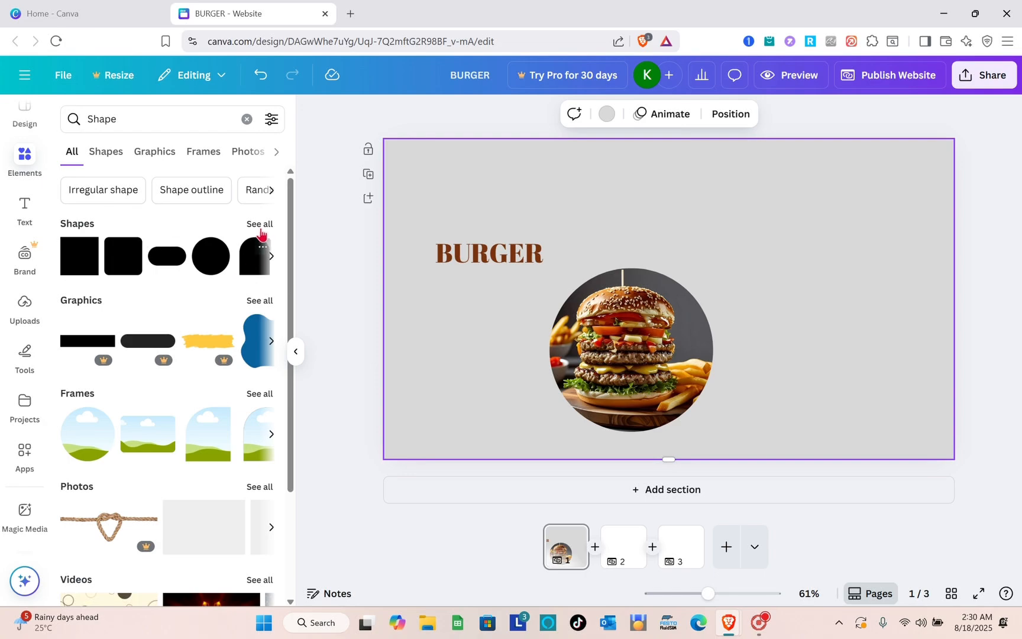
click(261, 227)
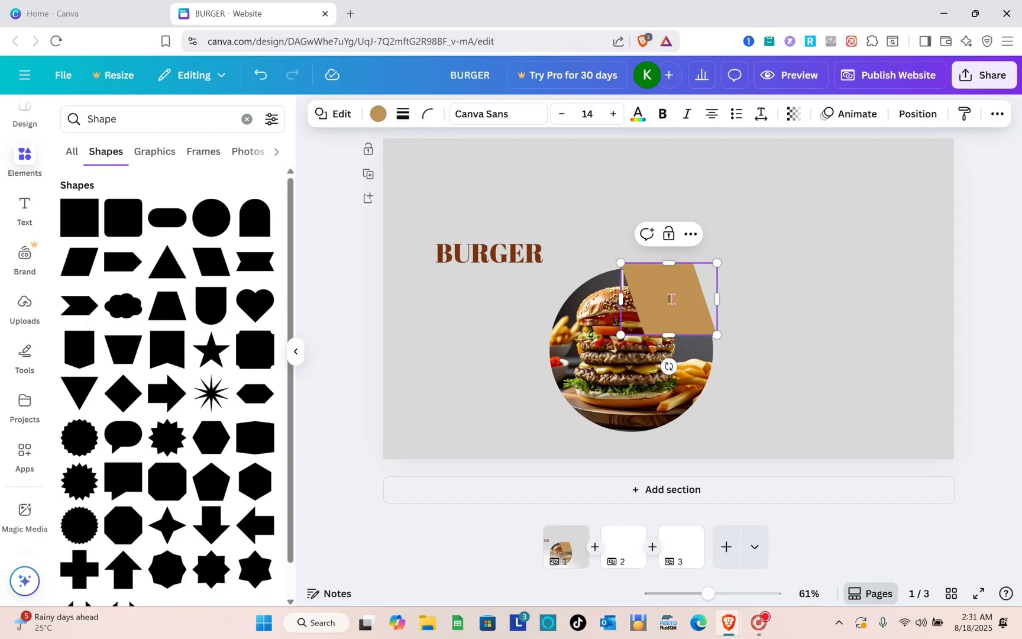
click(825, 270)
drag(689, 304, 987, 393)
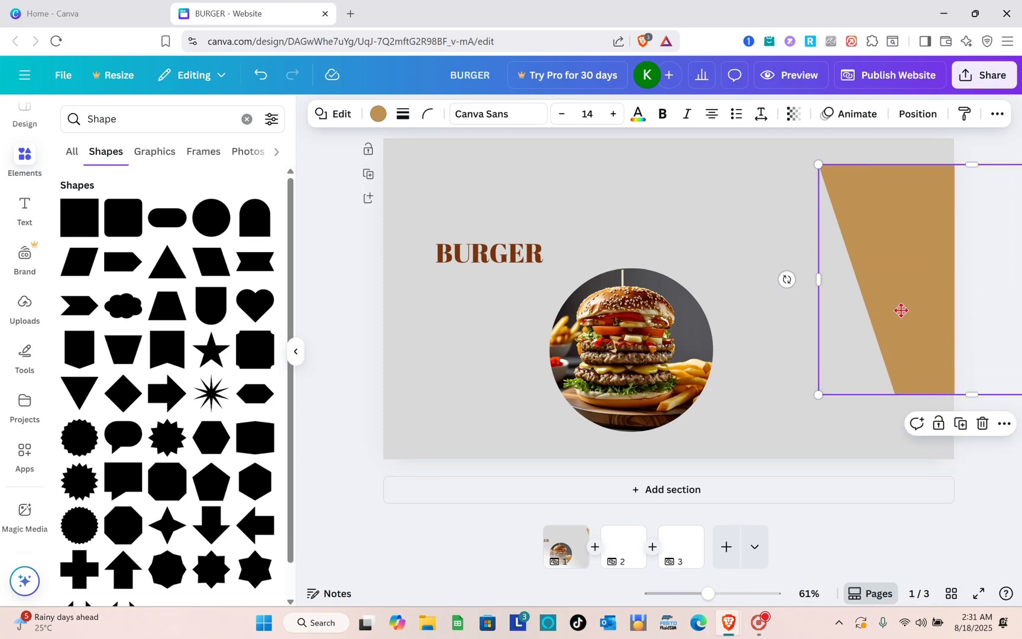
- Align the parallelogram with page 1's top edge, stretch it past the bottom edge, and shift it left to fill the page's right side
drag(896, 304, 864, 291)
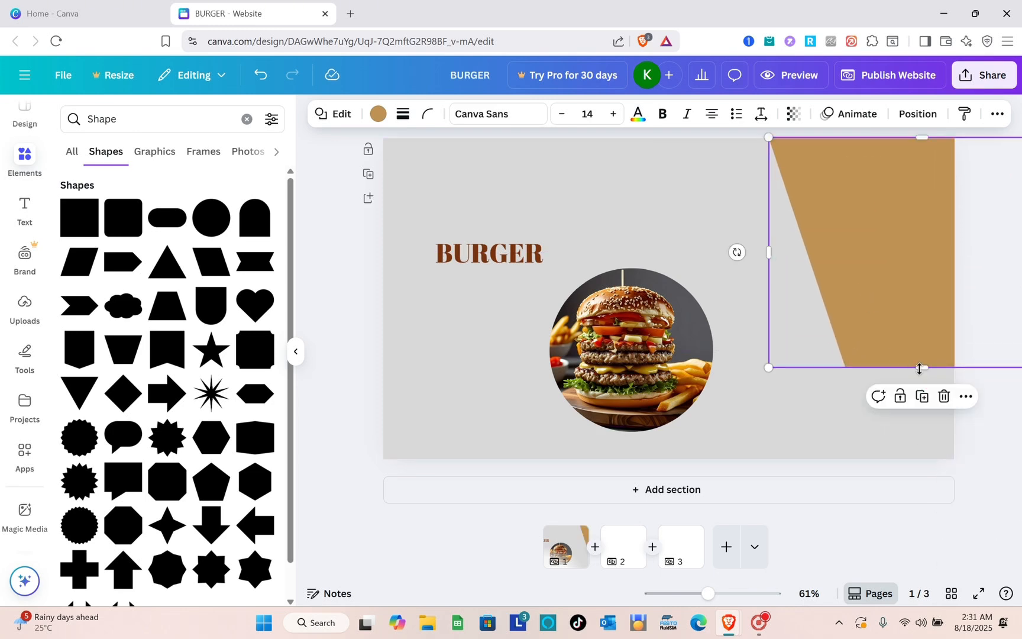
drag(918, 368, 1000, 506)
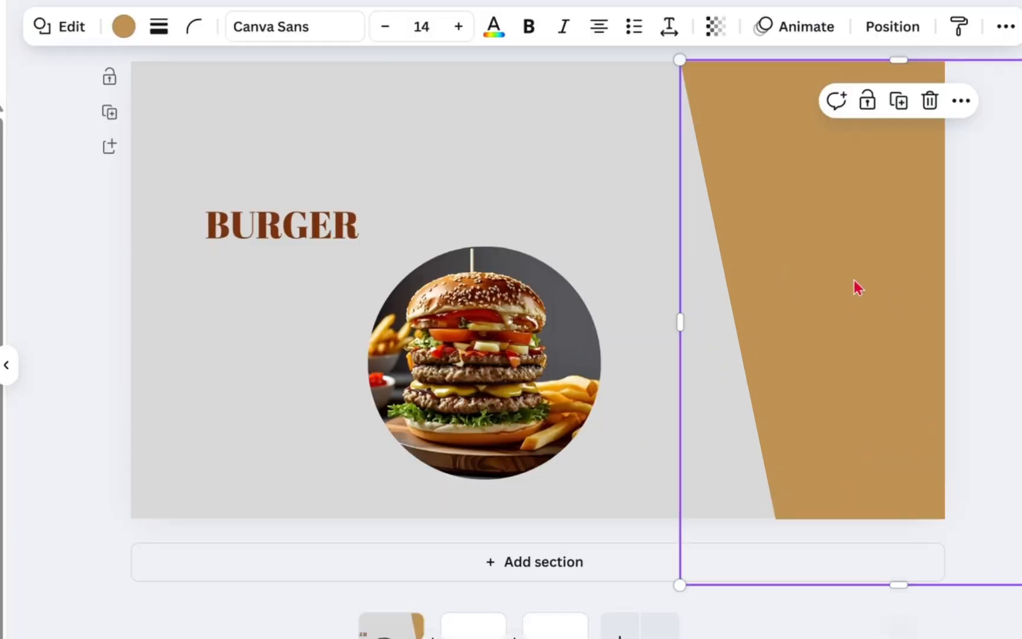
drag(894, 297, 838, 289)
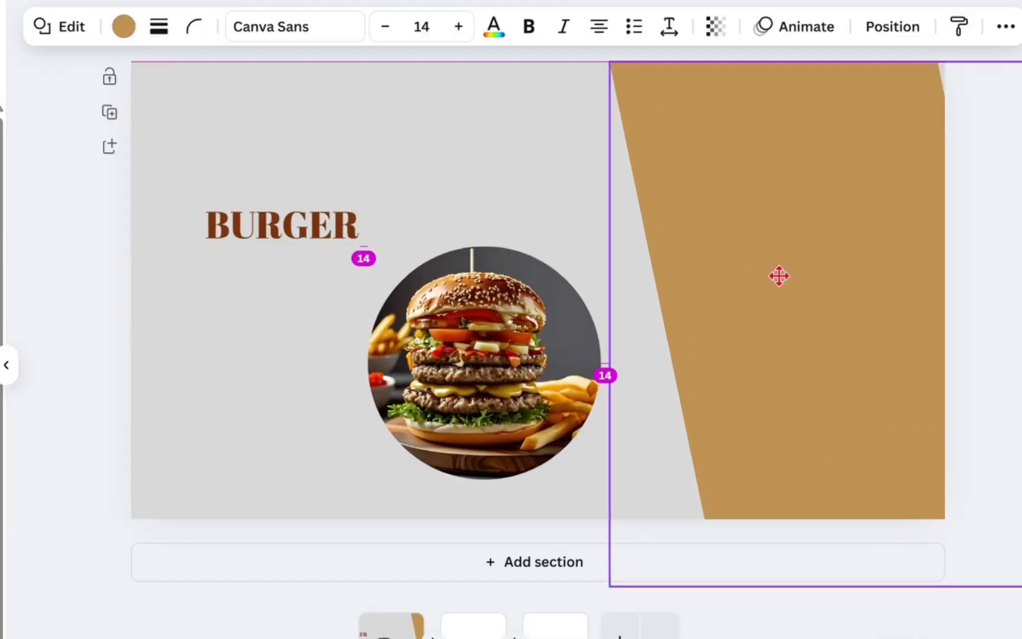
drag(779, 276, 782, 282)
click(990, 331)
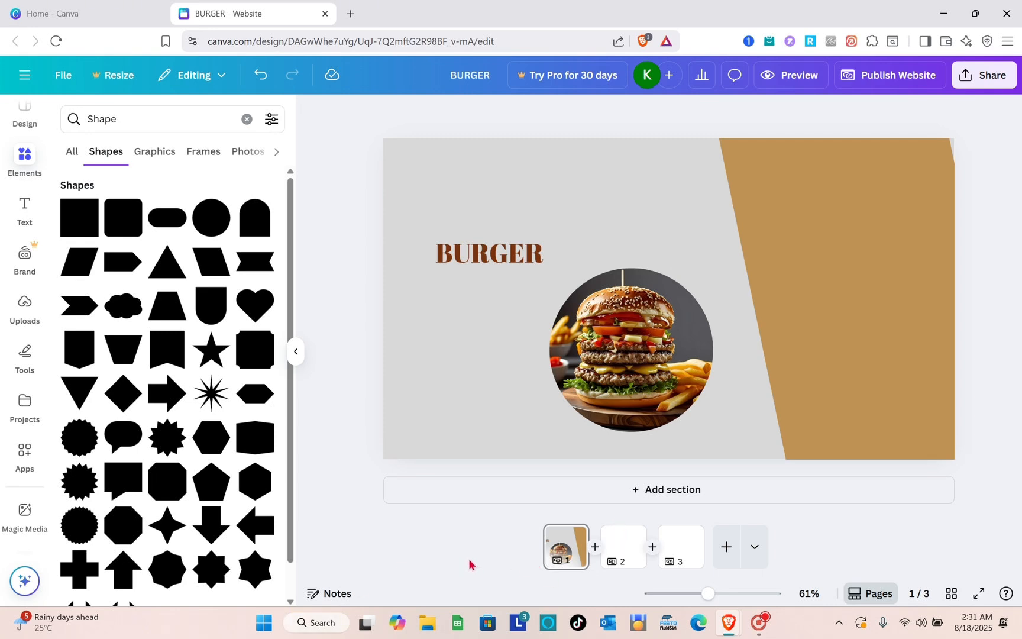
- Give page 1 the page title "HOME" in its notes
click(337, 593)
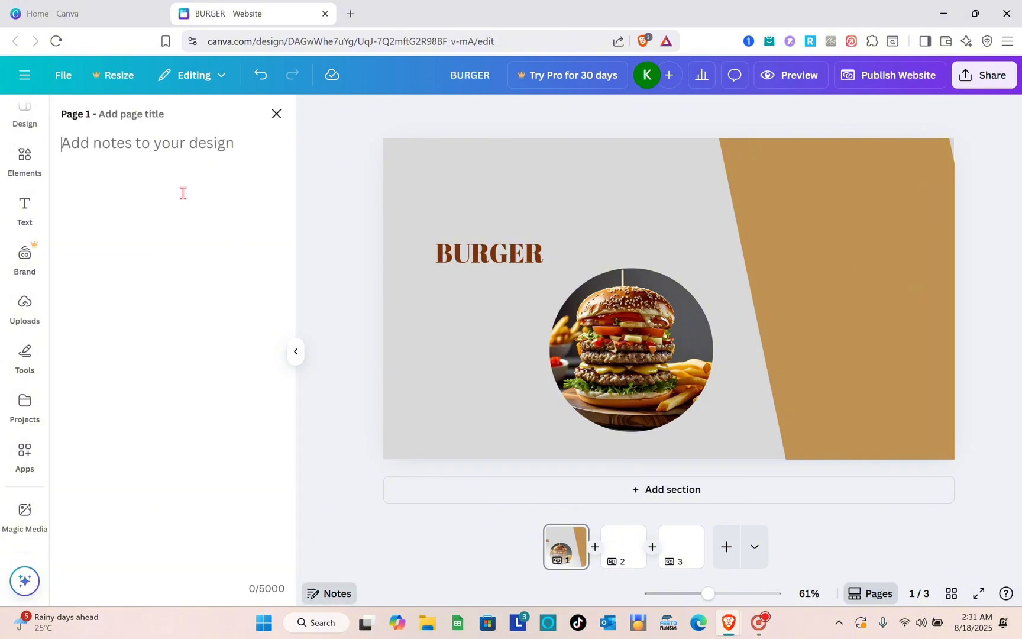
click(110, 115)
text(HOME)
click(336, 205)
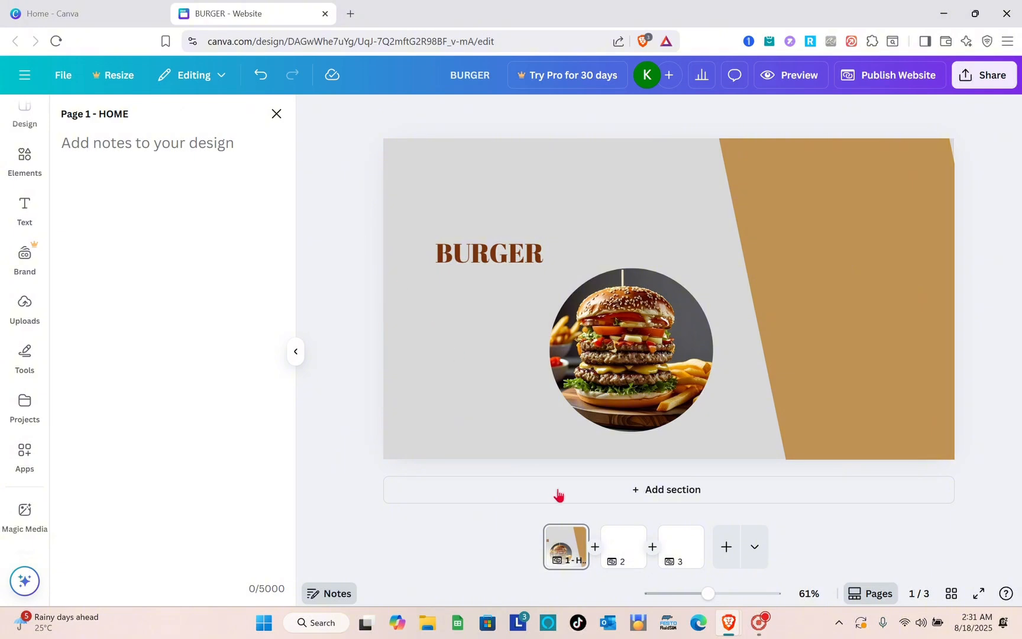
- Give page 2 the page title "PRODUCT LIST" in its notes and close the notes
click(610, 539)
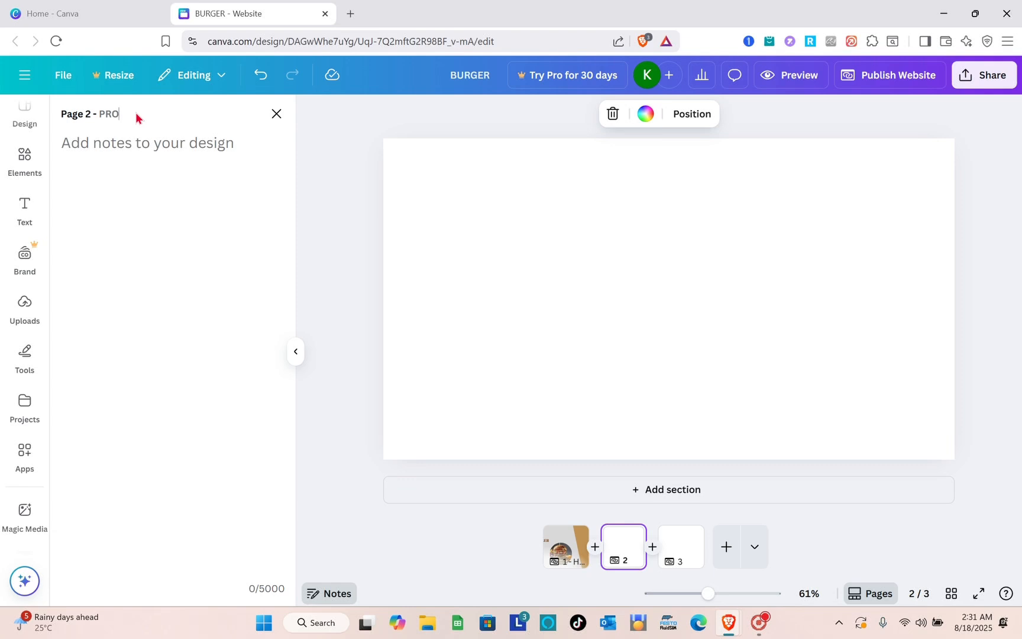
text(IST)
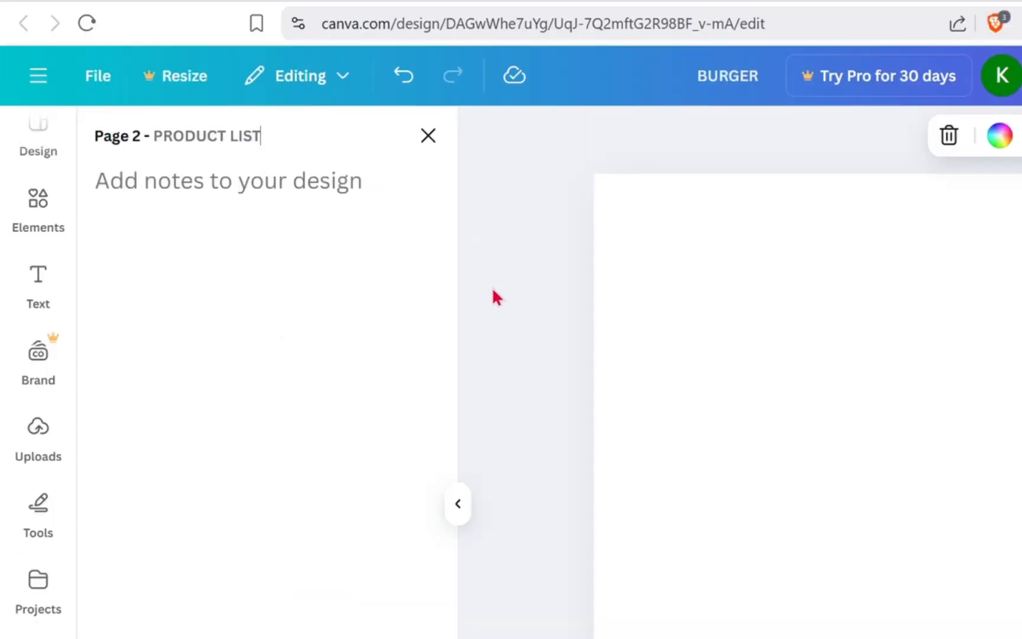
click(493, 289)
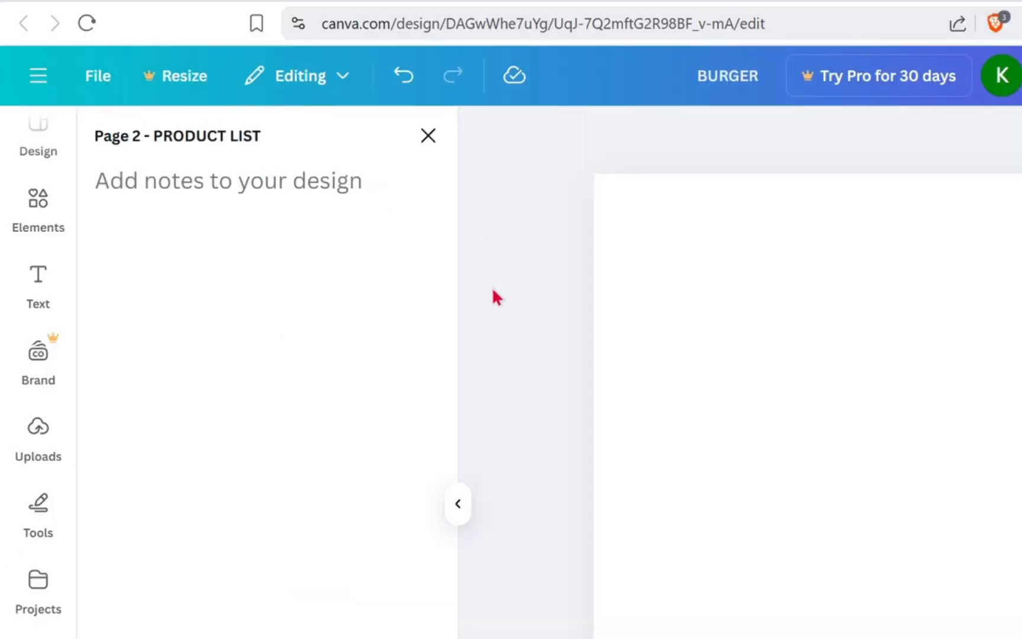
click(785, 499)
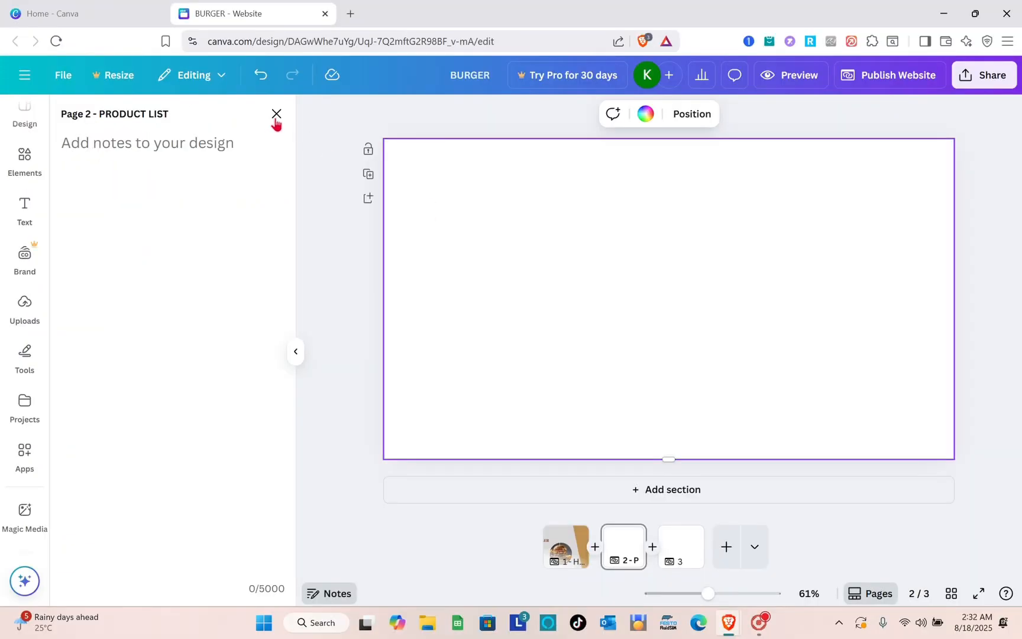
click(275, 119)
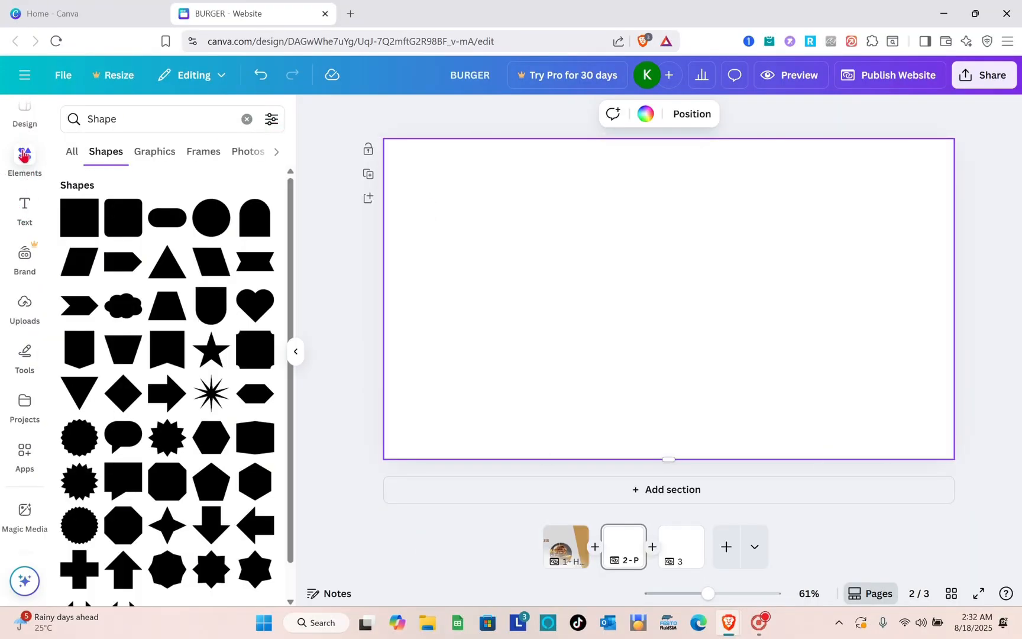
- Add three identical narrow arch-shaped frames from the Elements, spaced out in a row across page 2
click(201, 155)
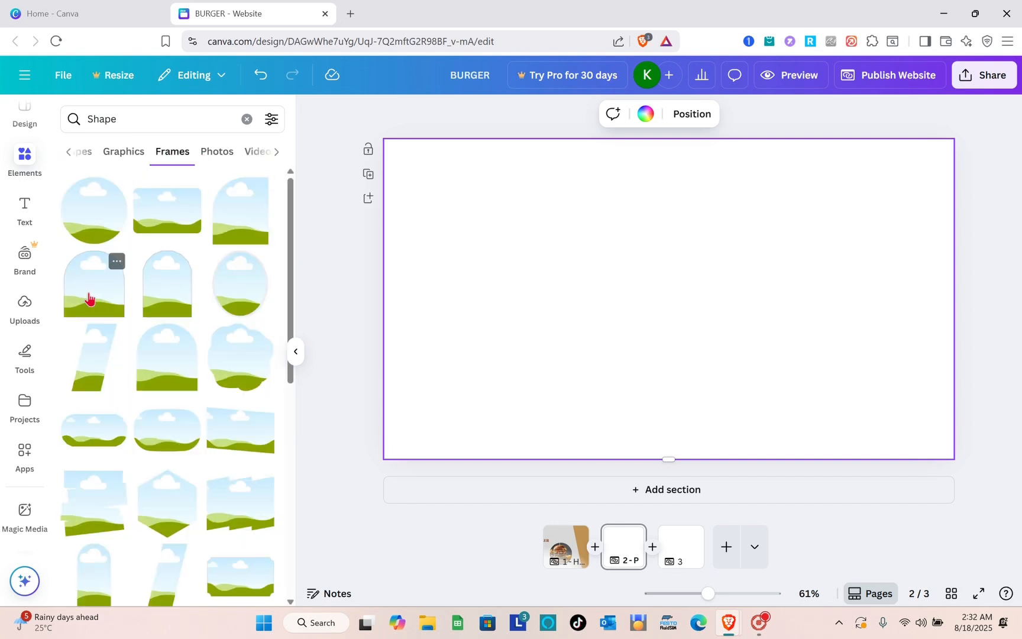
drag(160, 302, 437, 266)
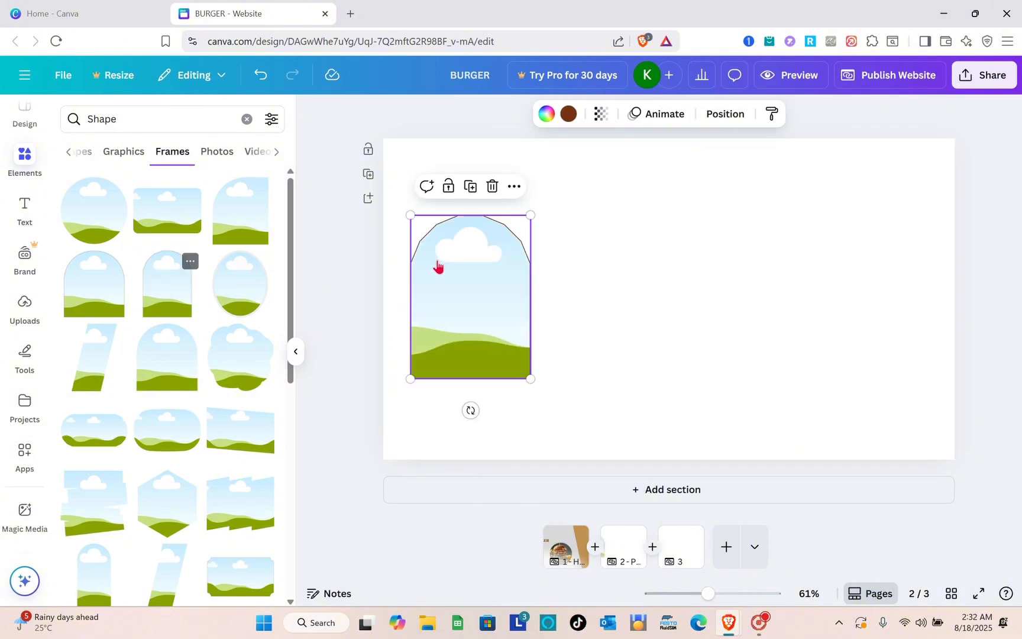
drag(170, 290, 651, 254)
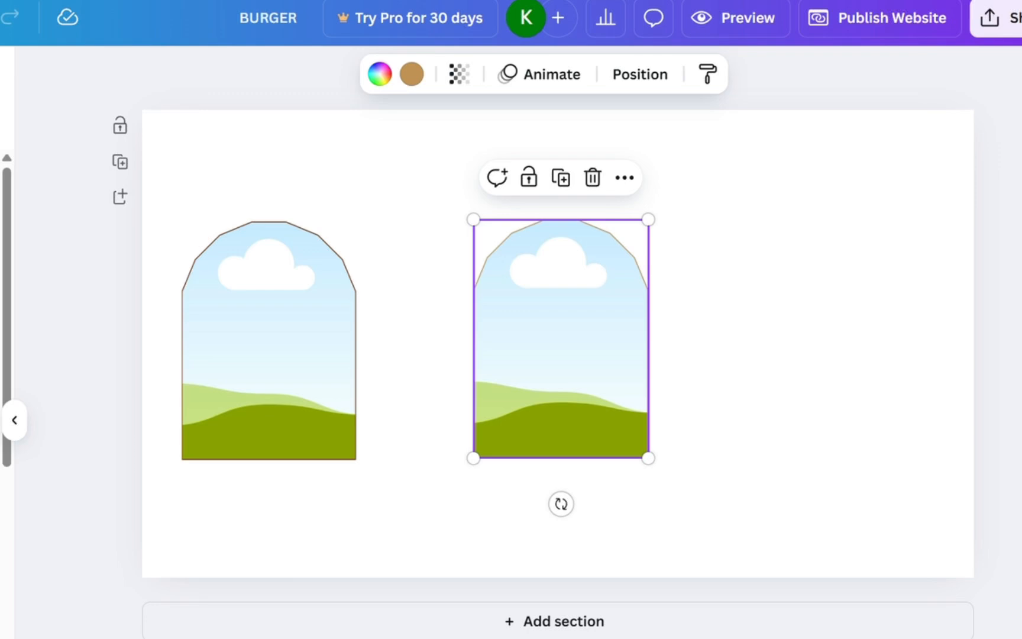
drag(3, 287, 817, 278)
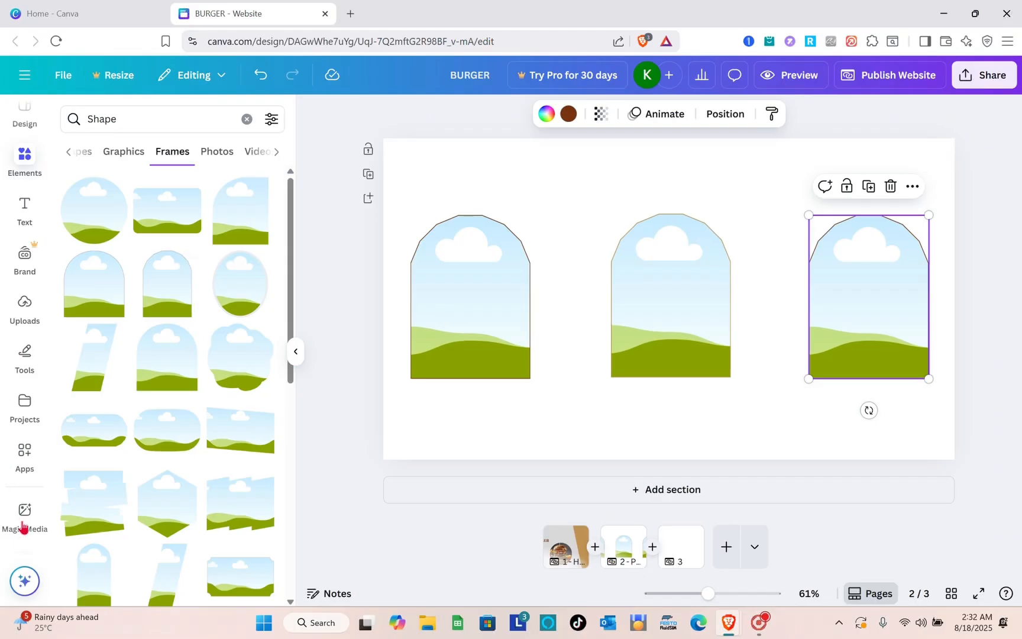
- Fill page 2's frames, in order, with the Magic Media burger images: pickle burger, cheese burger, and sauce-dripping burger on a picnic cloth
click(23, 528)
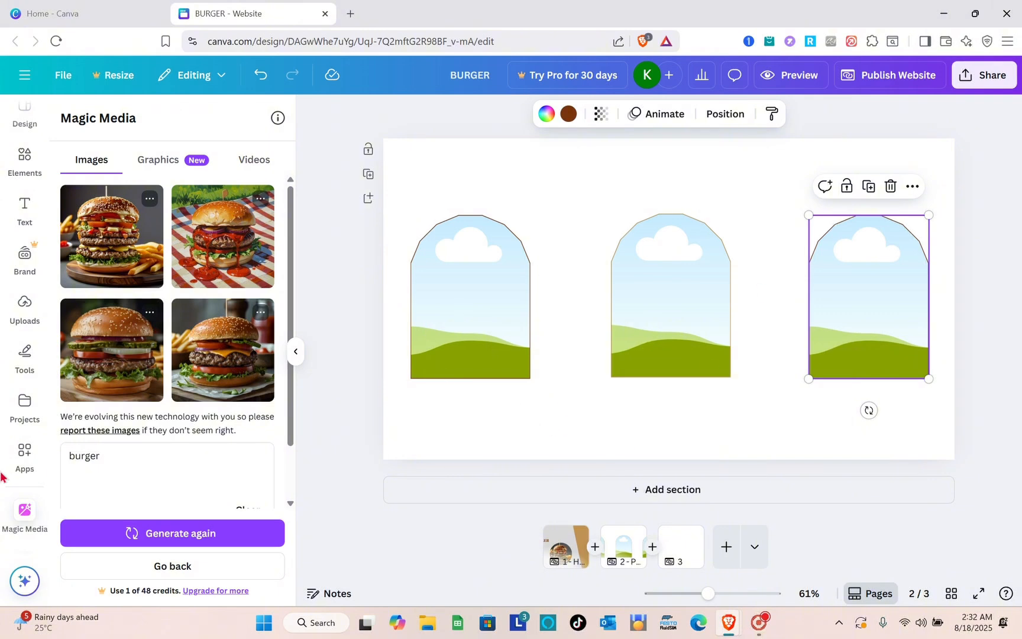
drag(406, 325, 435, 286)
drag(223, 357, 638, 279)
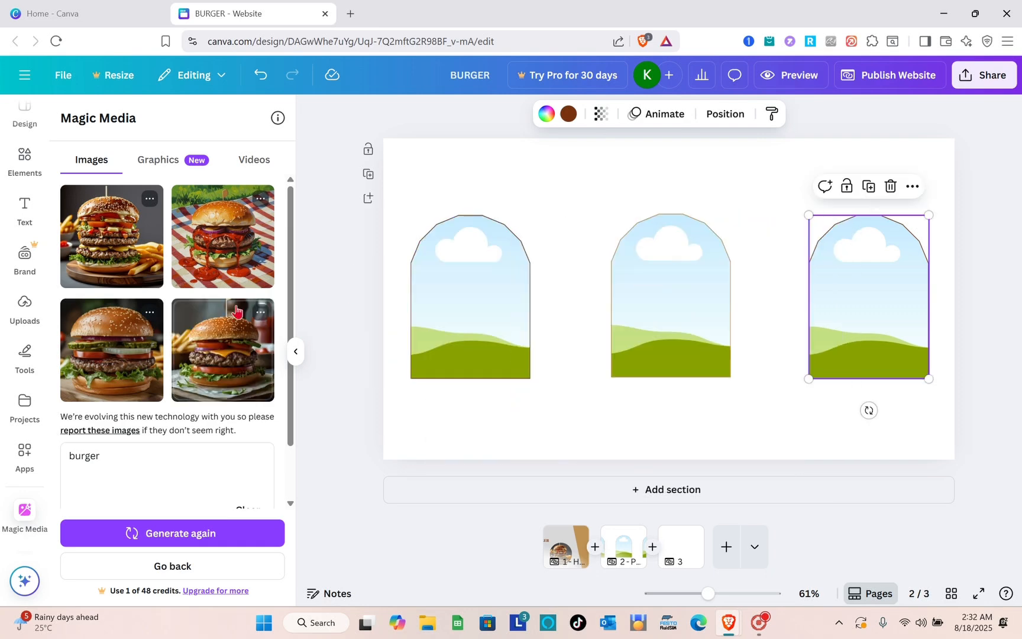
drag(222, 236, 850, 241)
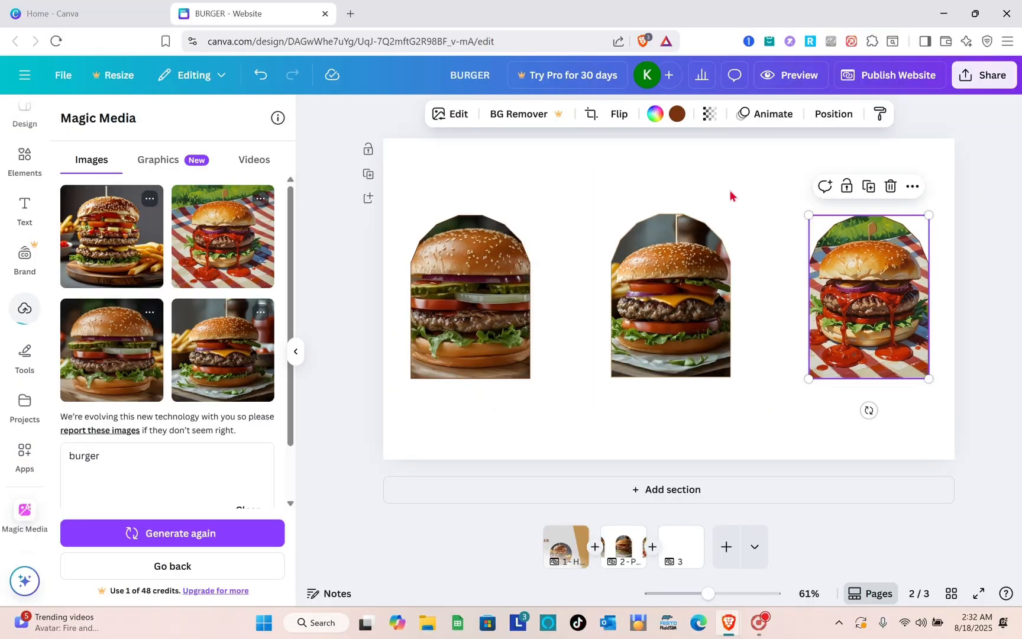
- Set page 2's background to the gray orange document color #bf9254
click(650, 151)
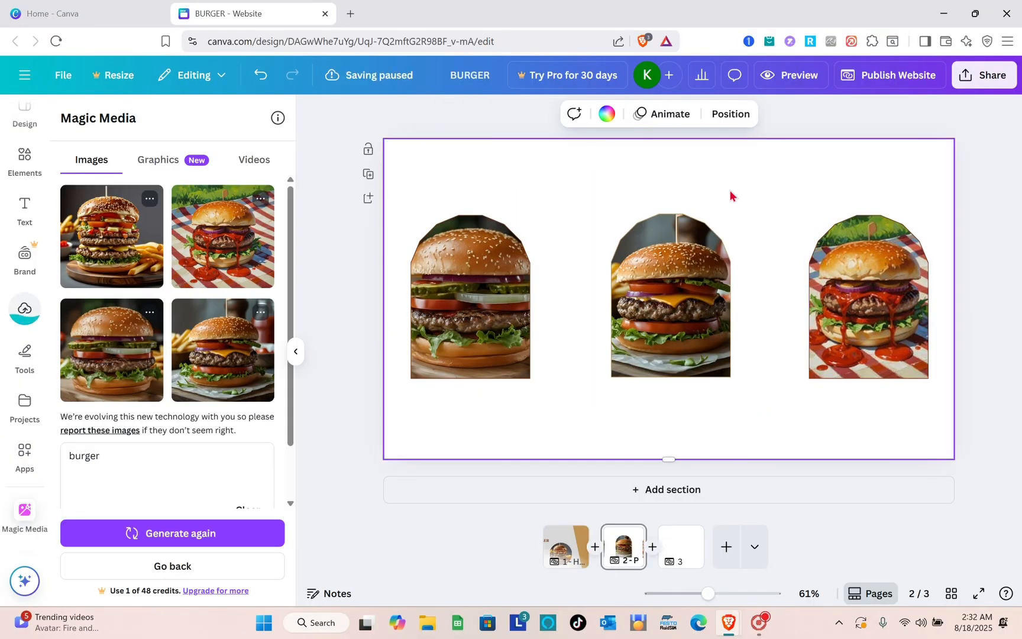
click(606, 113)
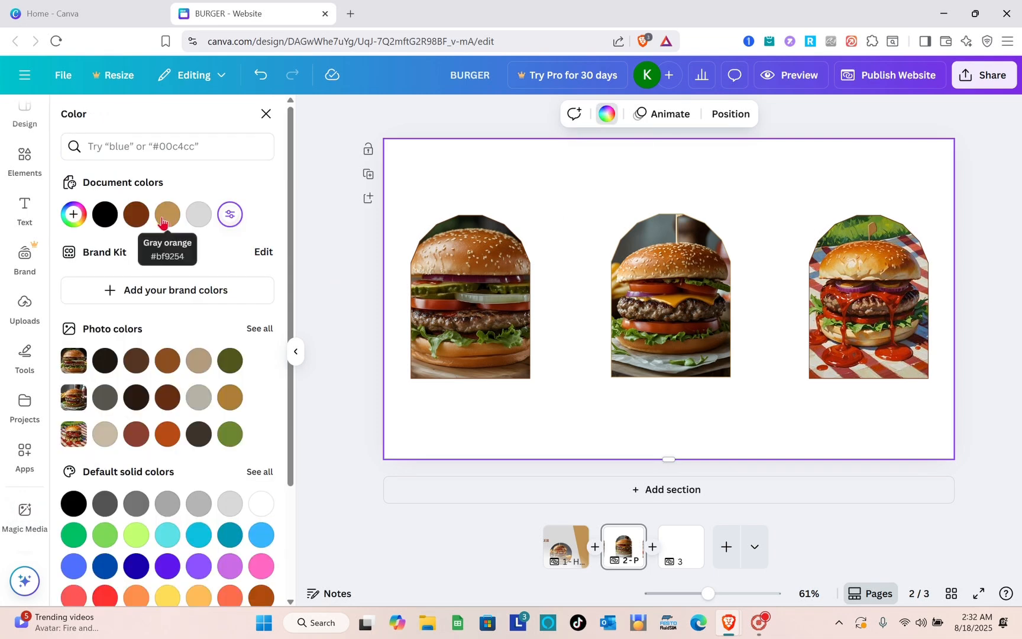
click(169, 216)
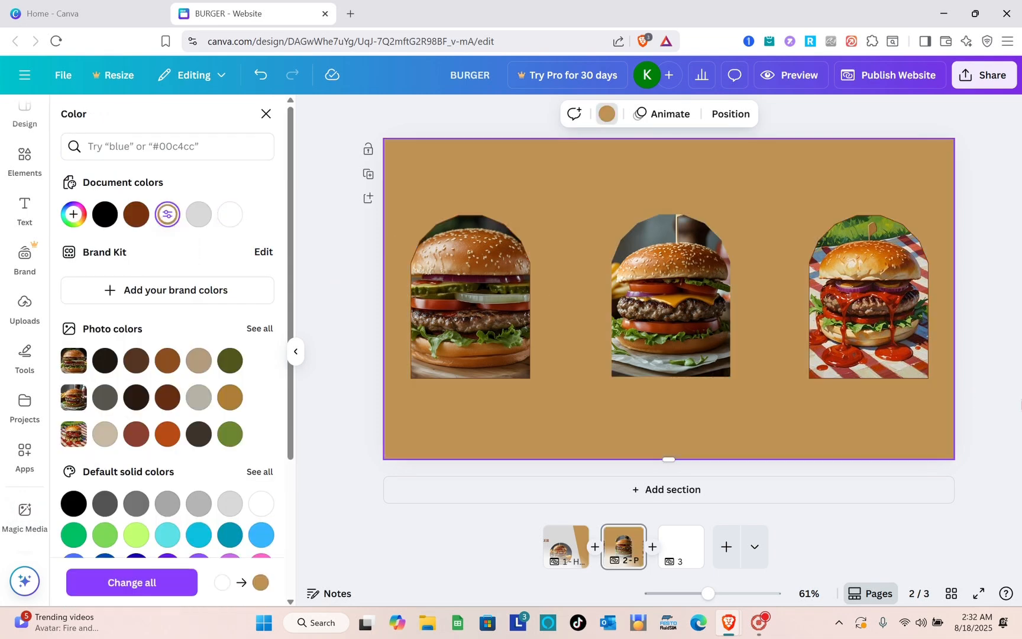
key(Escape)
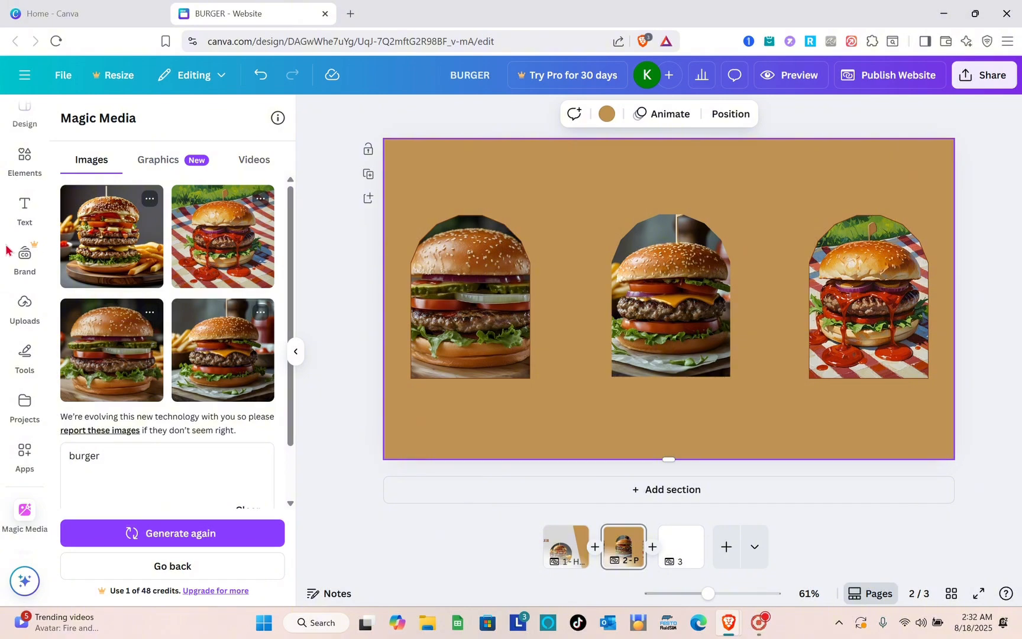
- Copy page 2's tan background and paste it onto the blank page 3
click(21, 227)
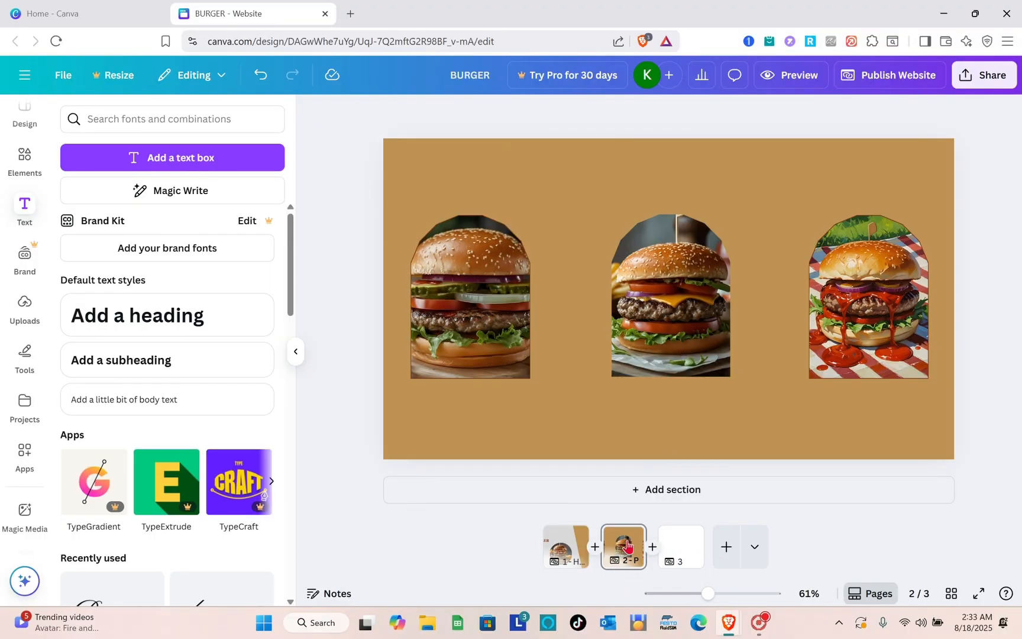
click(809, 217)
right_click(810, 218)
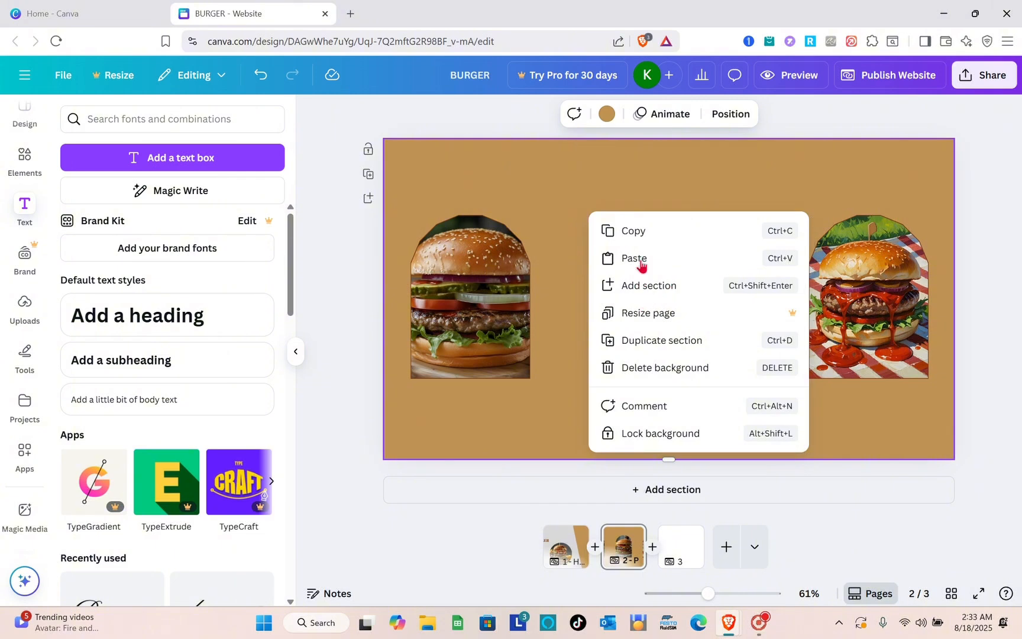
click(656, 231)
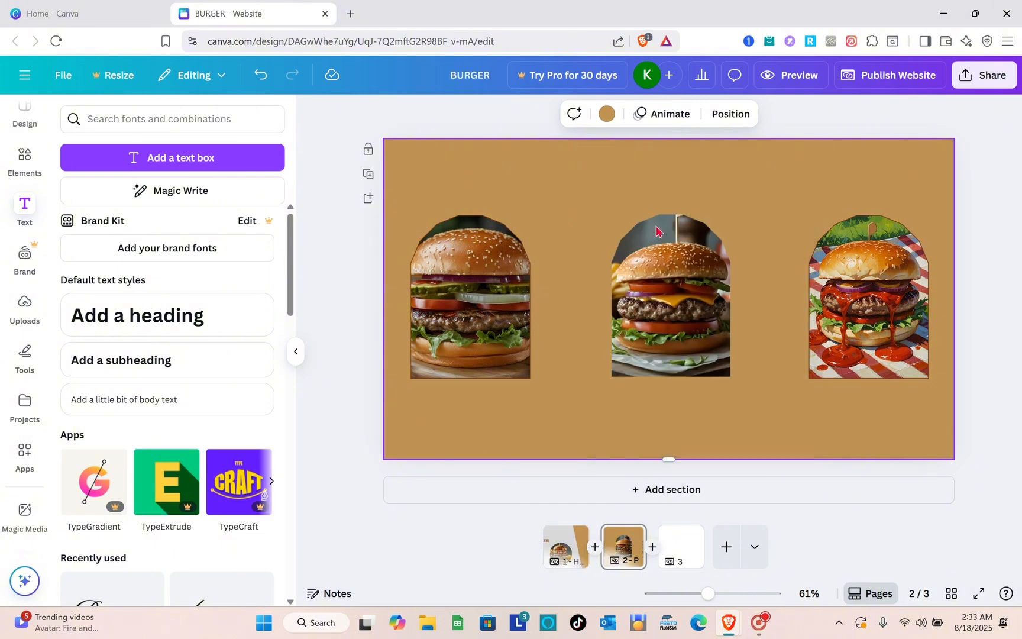
right_click(686, 545)
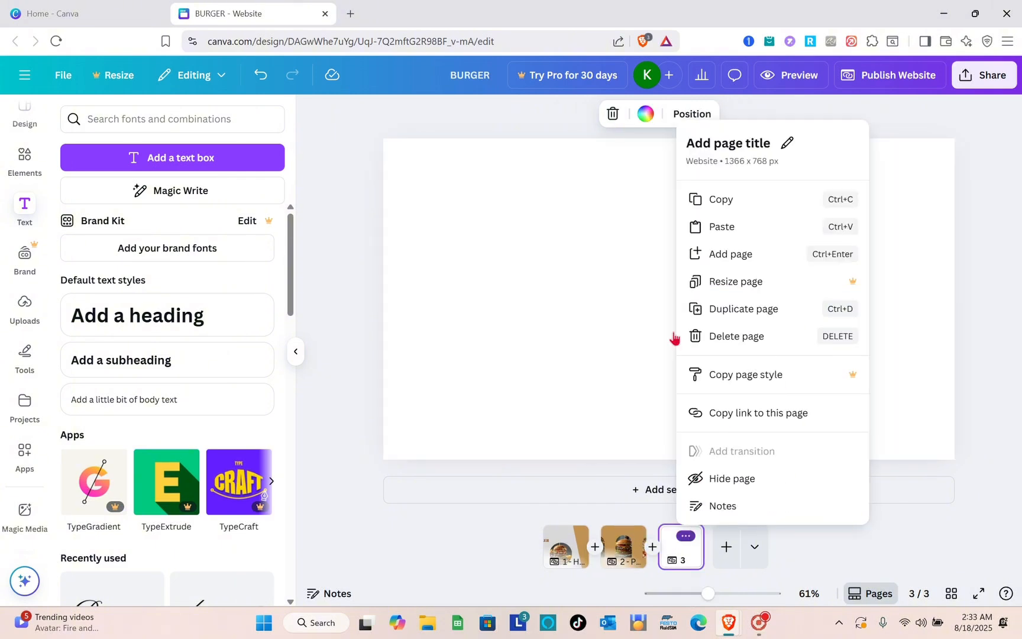
click(588, 334)
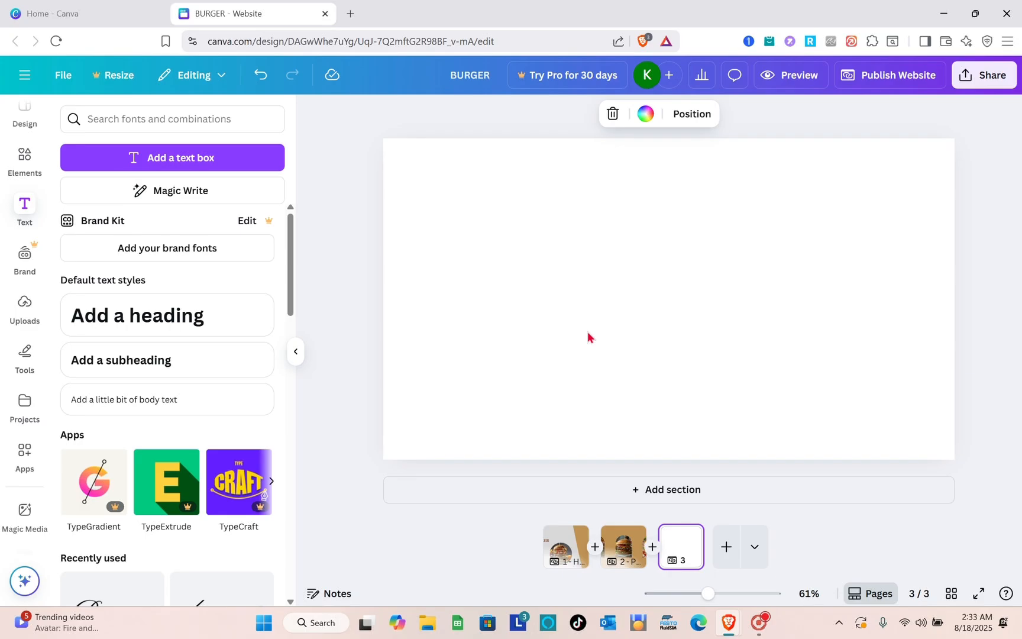
key(ctrl+v)
click(534, 636)
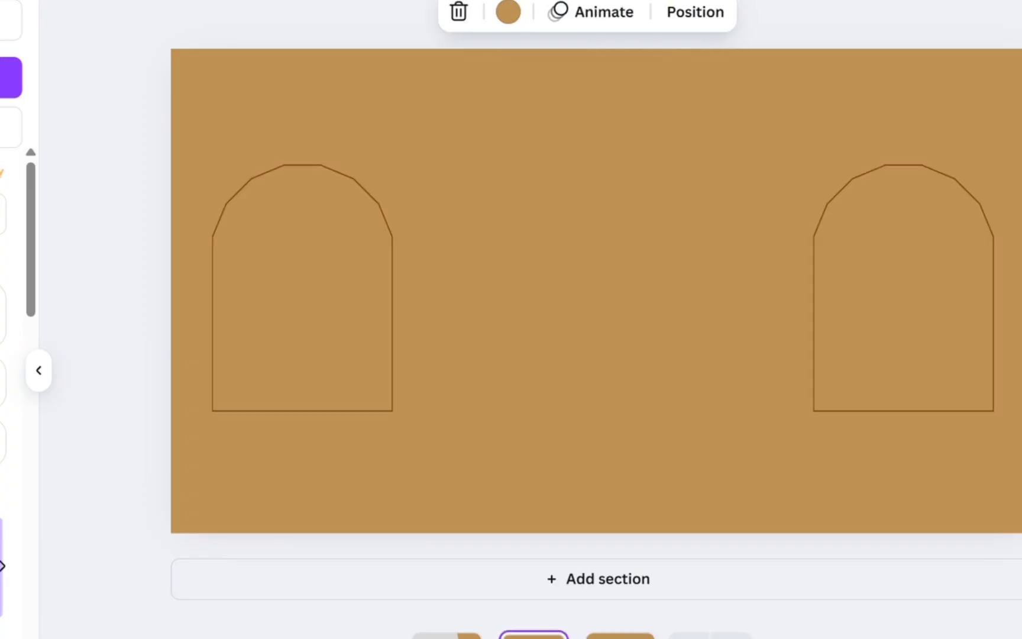
click(447, 636)
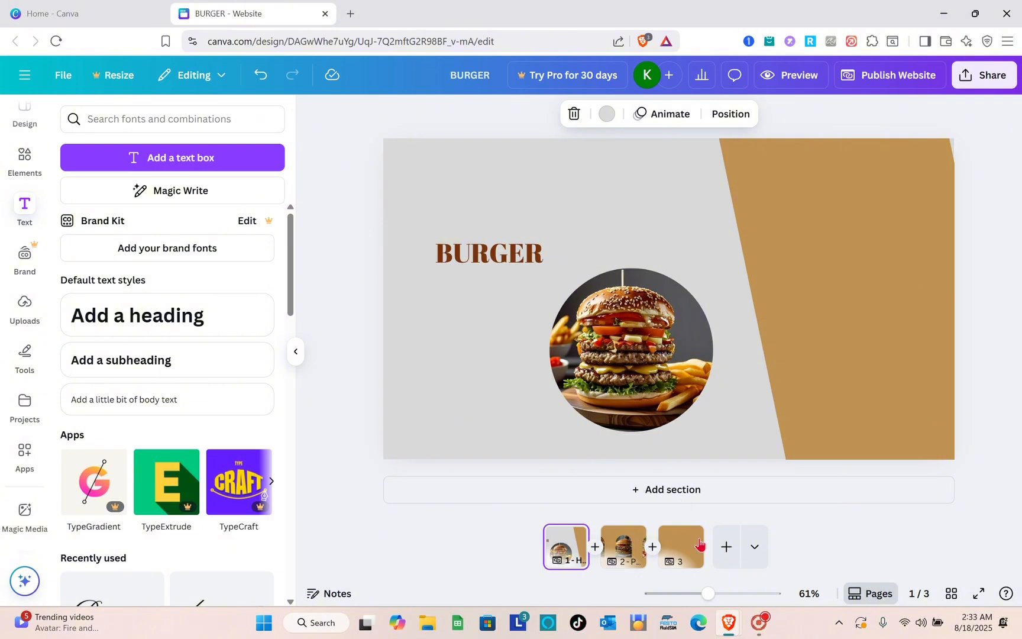
- Give page 3 the page title "CONTACT US" in its notes and close the notes
click(682, 556)
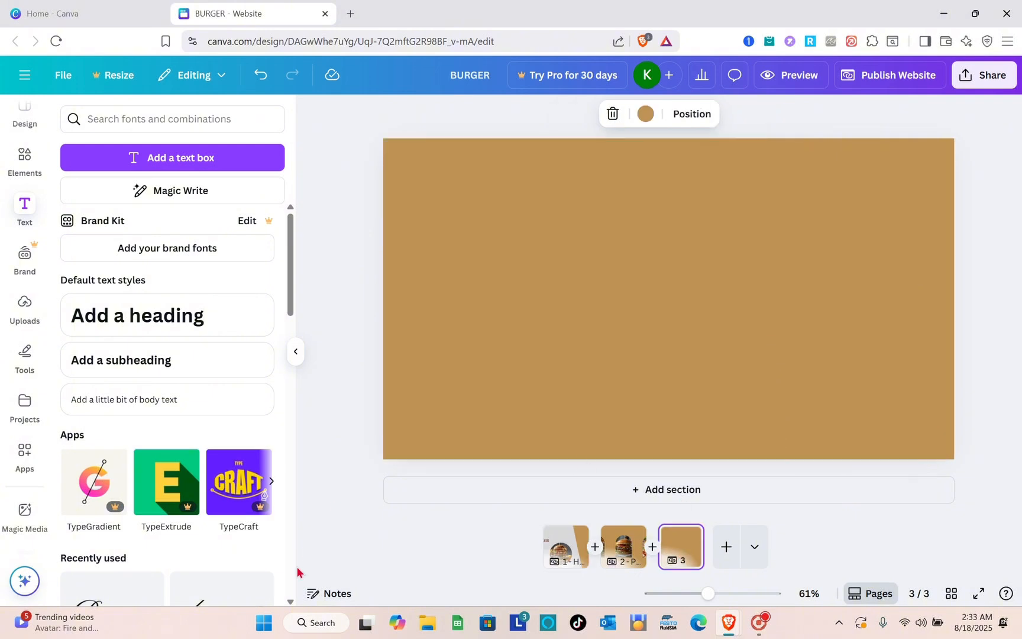
click(330, 595)
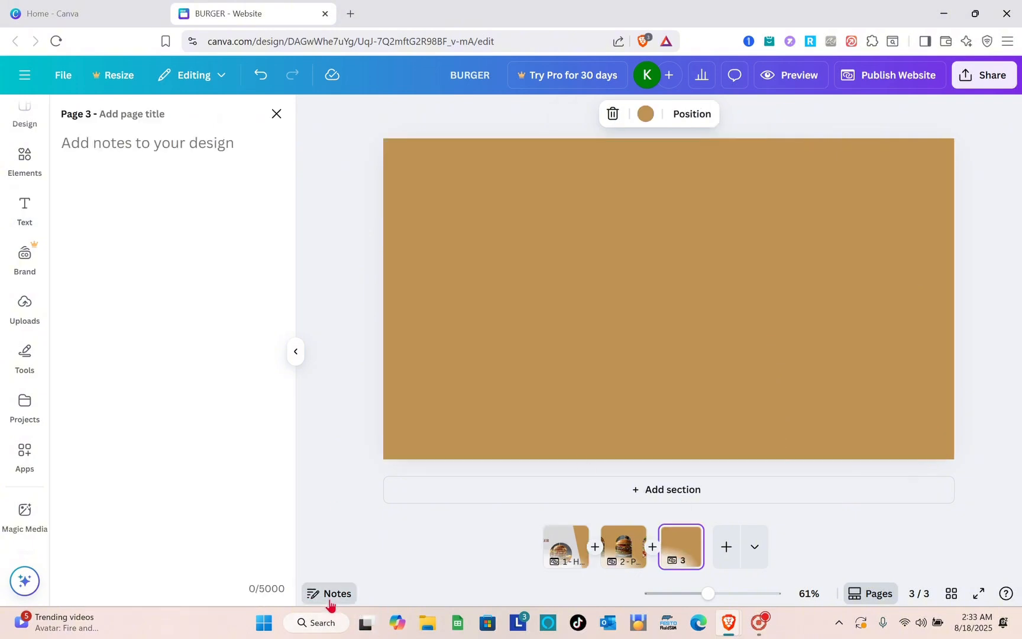
click(152, 118)
click(275, 113)
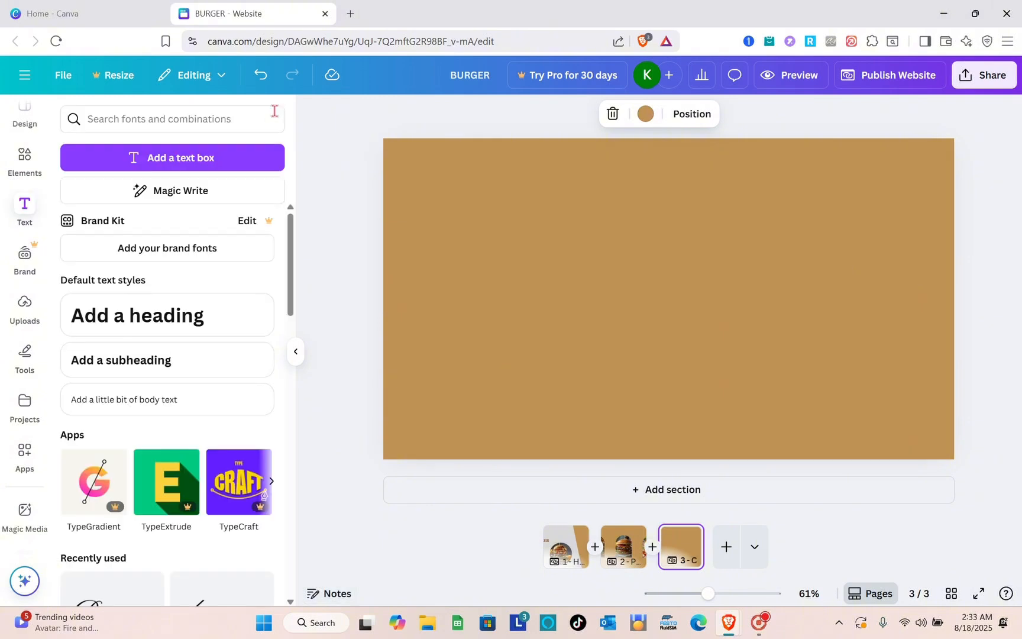
- Preview the website and check the HOME, PRODUCT LIST and CONTACT US pages through its navigation menu
click(796, 76)
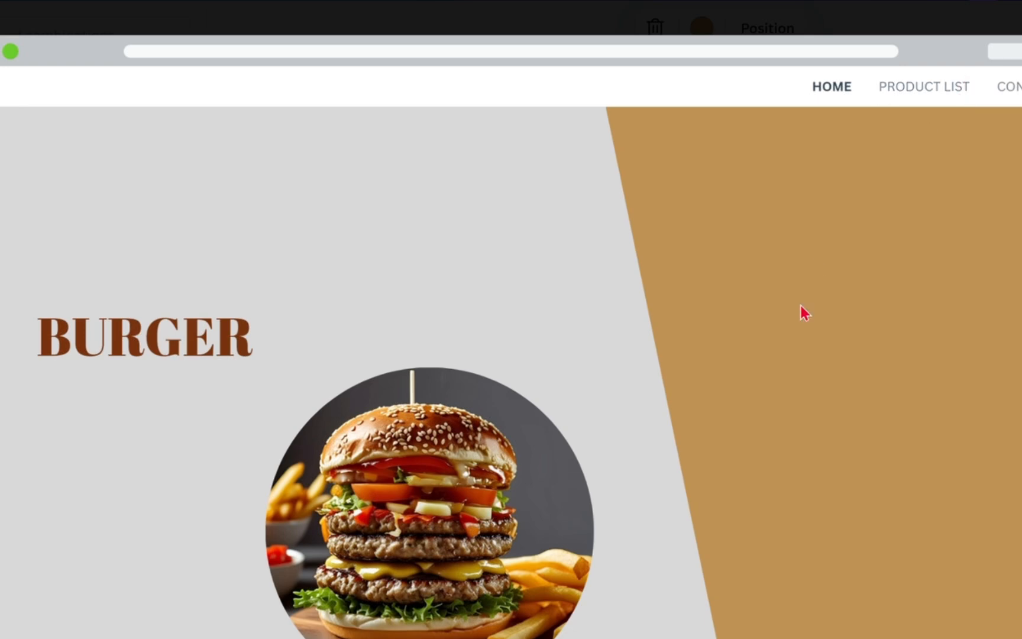
scroll(804, 314, down, 5)
scroll(799, 316, up, 5)
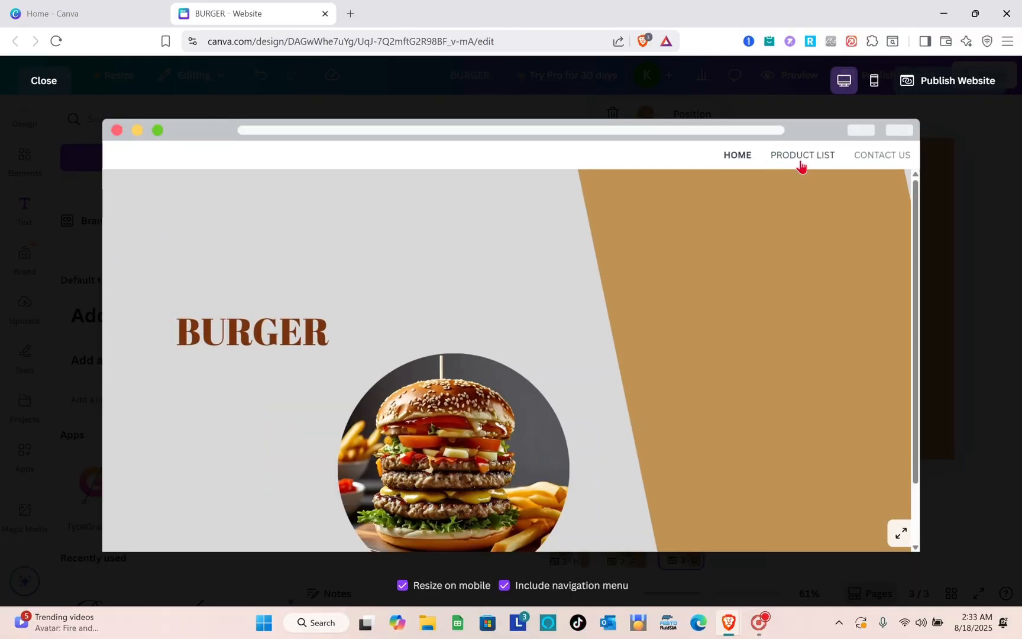
click(792, 157)
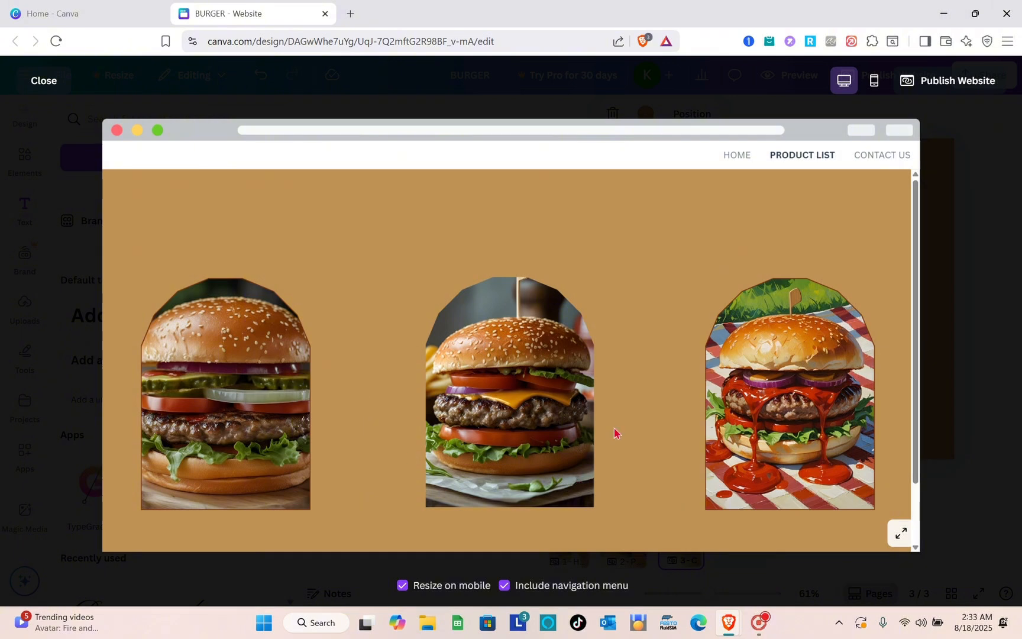
click(880, 157)
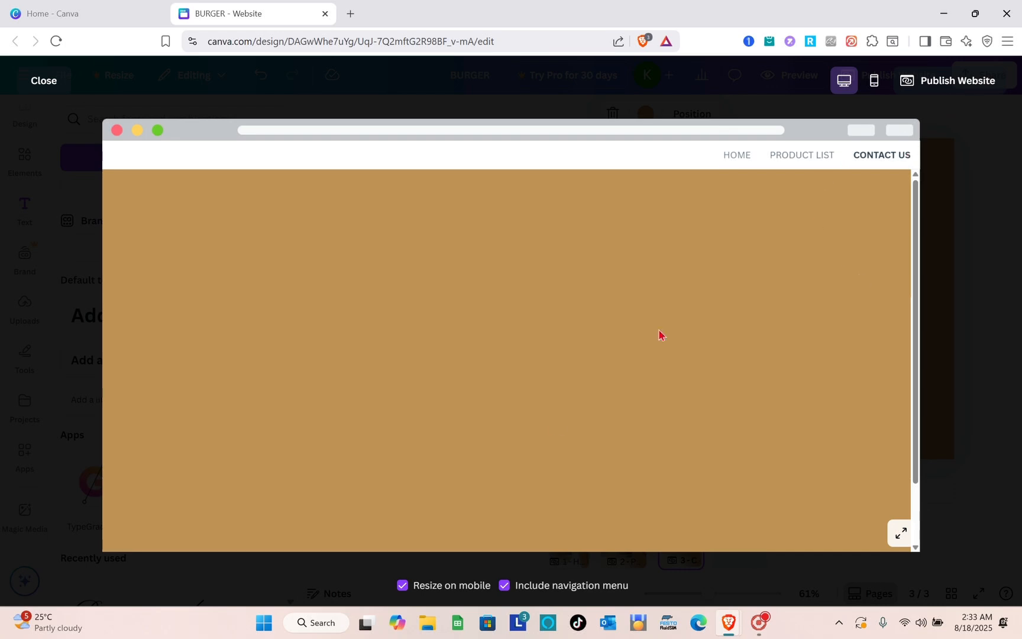
scroll(520, 504, down, 5)
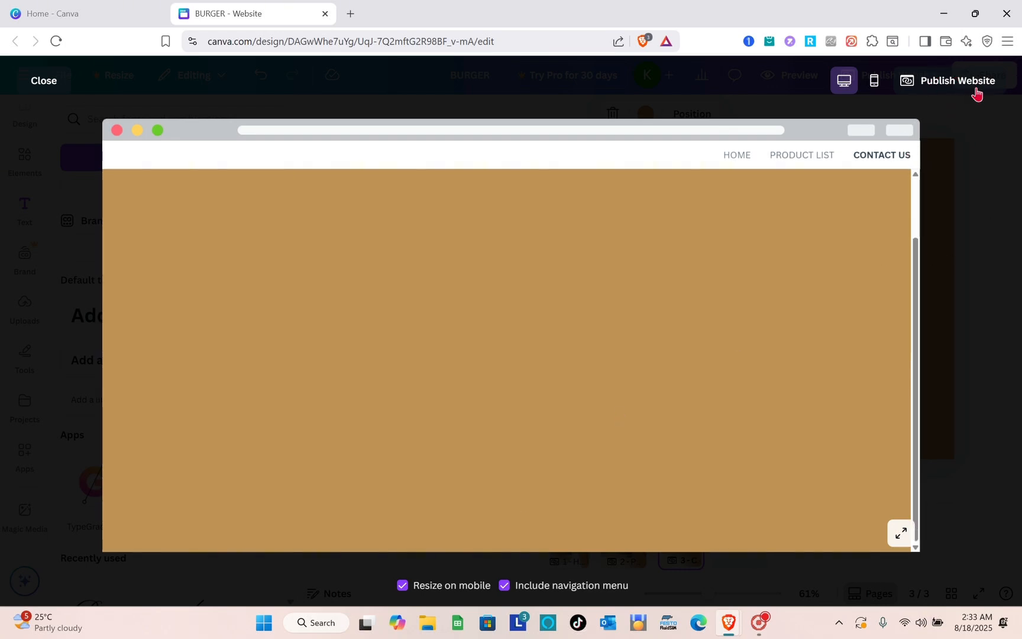
- Leave the preview and open the website's publishing settings
click(956, 86)
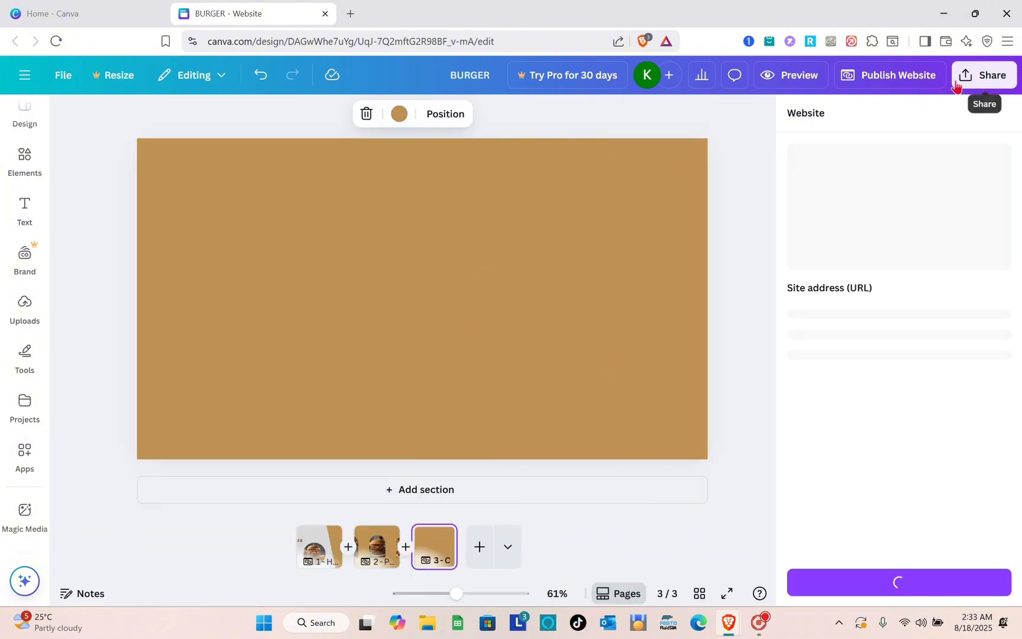